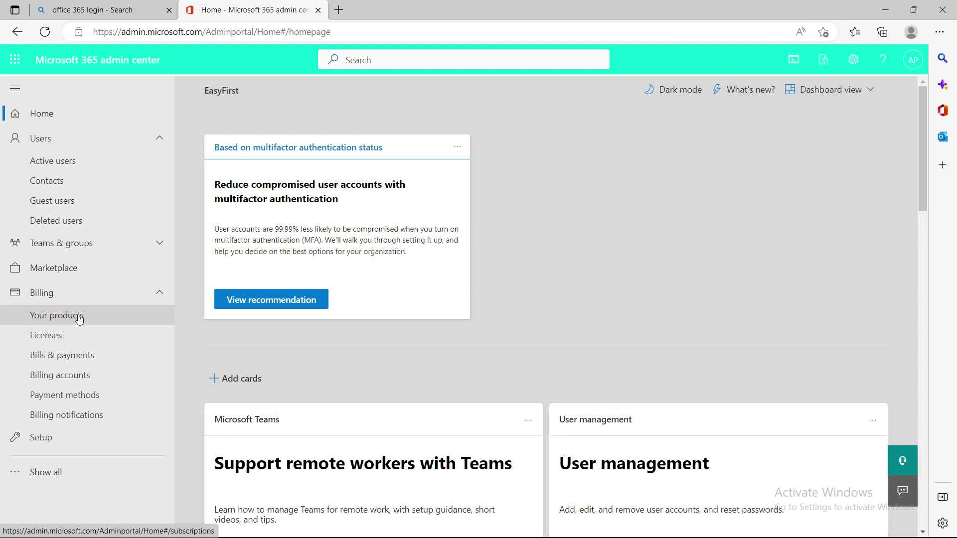
Step: Filter the Marketplace catalog to the Windows 365 category
{"action": "left_click", "coordinate": [70, 275]}
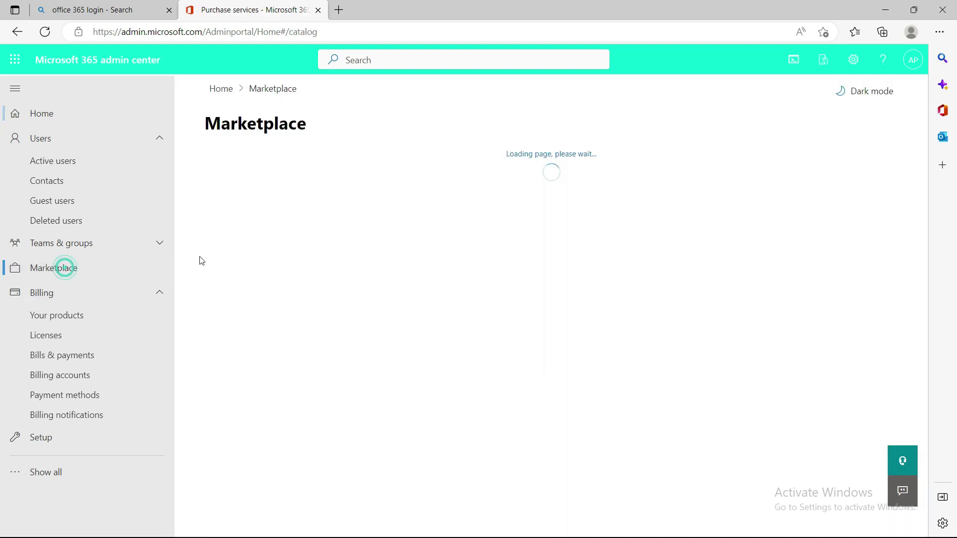
{"action": "scroll", "coordinate": [369, 299], "scroll_direction": "down", "scroll_amount": 2}
{"action": "left_click", "coordinate": [369, 292]}
{"action": "scroll", "coordinate": [293, 306], "scroll_direction": "down", "scroll_amount": 3}
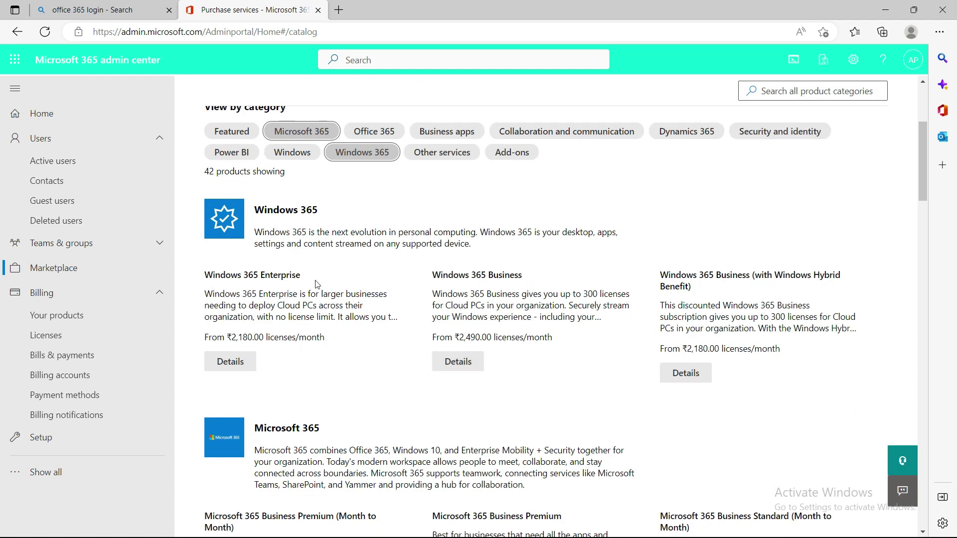
Step: Compare Windows 365 Enterprise and Business prices, then view Windows 365 Enterprise details
{"action": "double_click", "coordinate": [232, 338]}
{"action": "double_click", "coordinate": [213, 337]}
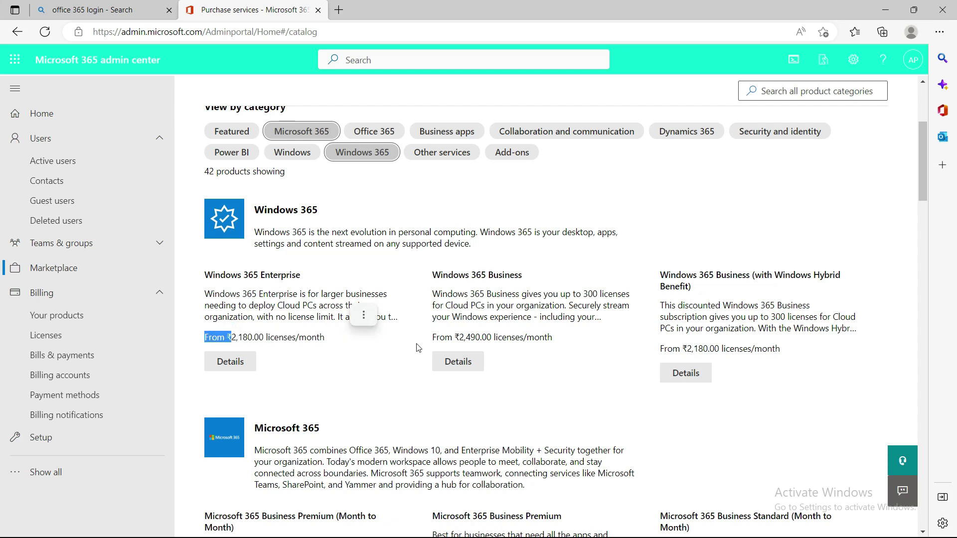
{"action": "left_click", "coordinate": [457, 338]}
{"action": "double_click", "coordinate": [457, 338]}
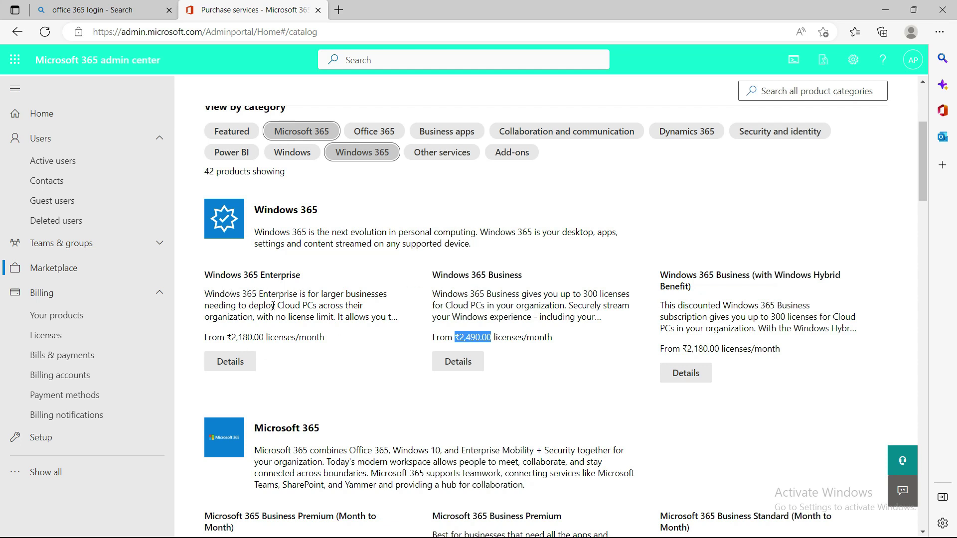
{"action": "left_click", "coordinate": [241, 365]}
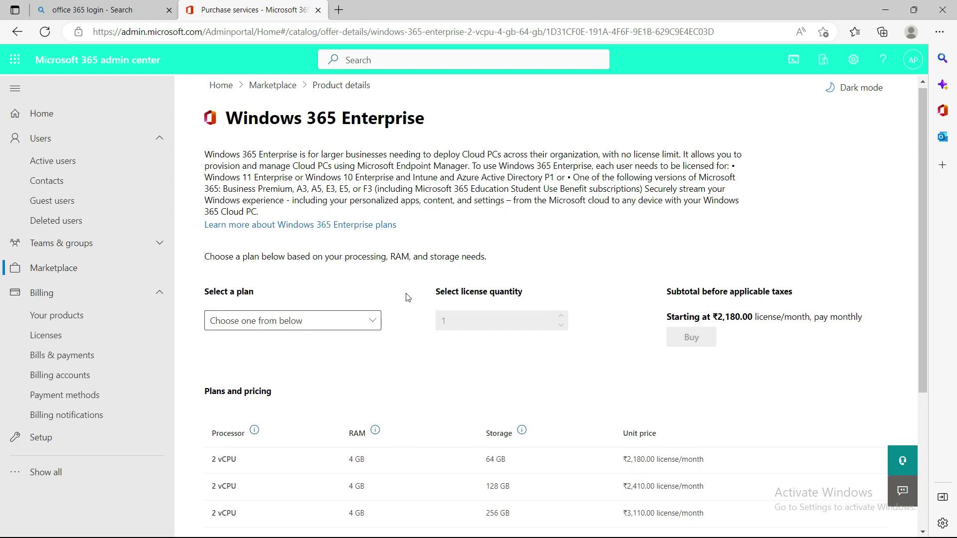
Step: Select the Windows 365 Enterprise 2 vCPU, 8 GB, 128 GB plan
{"action": "scroll", "coordinate": [357, 299], "scroll_direction": "down", "scroll_amount": 4}
{"action": "left_click", "coordinate": [352, 194]}
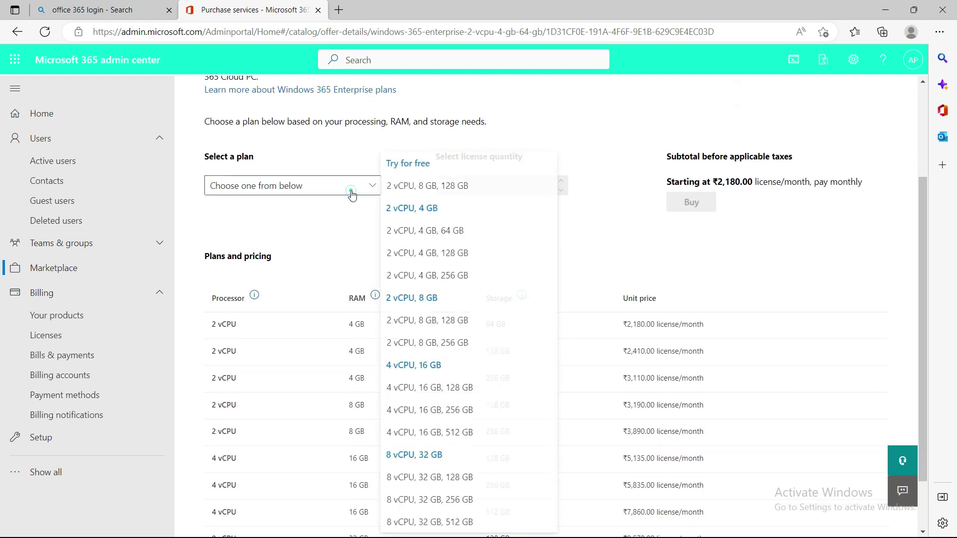
{"action": "left_click", "coordinate": [304, 241]}
{"action": "scroll", "coordinate": [313, 352], "scroll_direction": "down", "scroll_amount": 1}
{"action": "scroll", "coordinate": [314, 352], "scroll_direction": "down", "scroll_amount": 1}
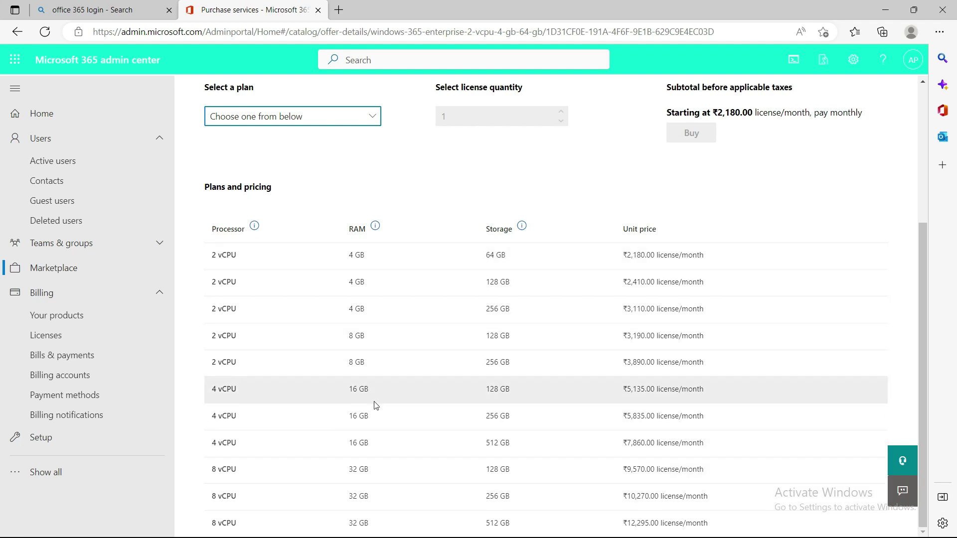
{"action": "scroll", "coordinate": [385, 406], "scroll_direction": "up", "scroll_amount": 3}
{"action": "scroll", "coordinate": [441, 411], "scroll_direction": "up", "scroll_amount": 2}
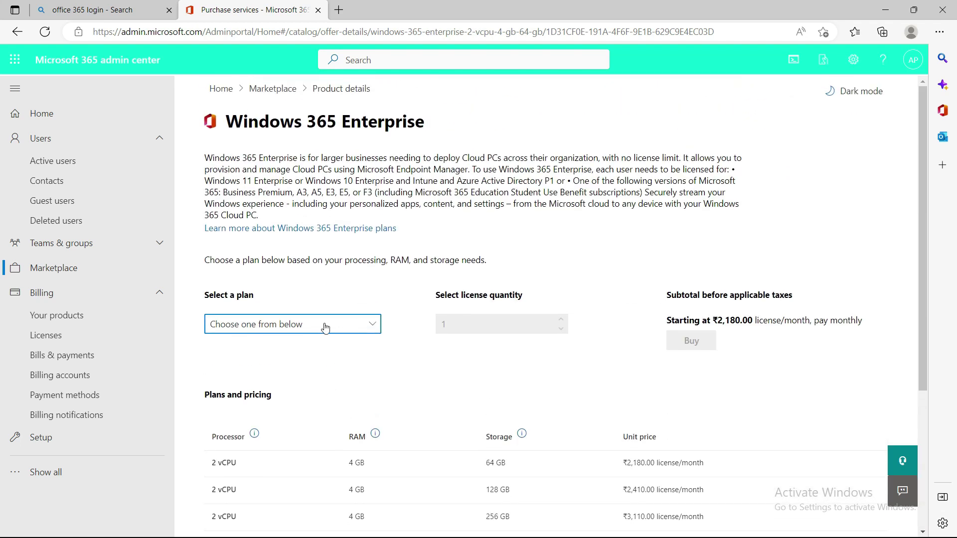
{"action": "left_click", "coordinate": [324, 324]}
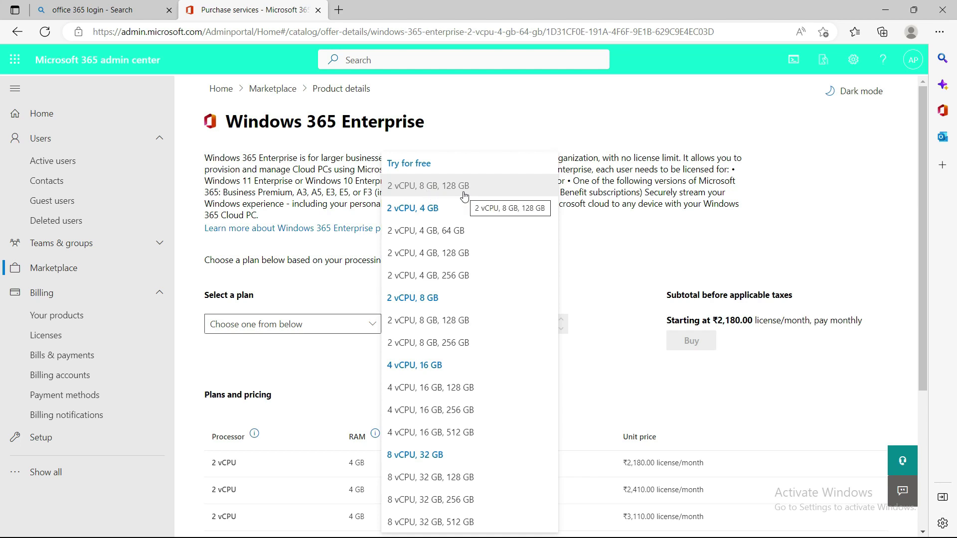
{"action": "left_click", "coordinate": [445, 191]}
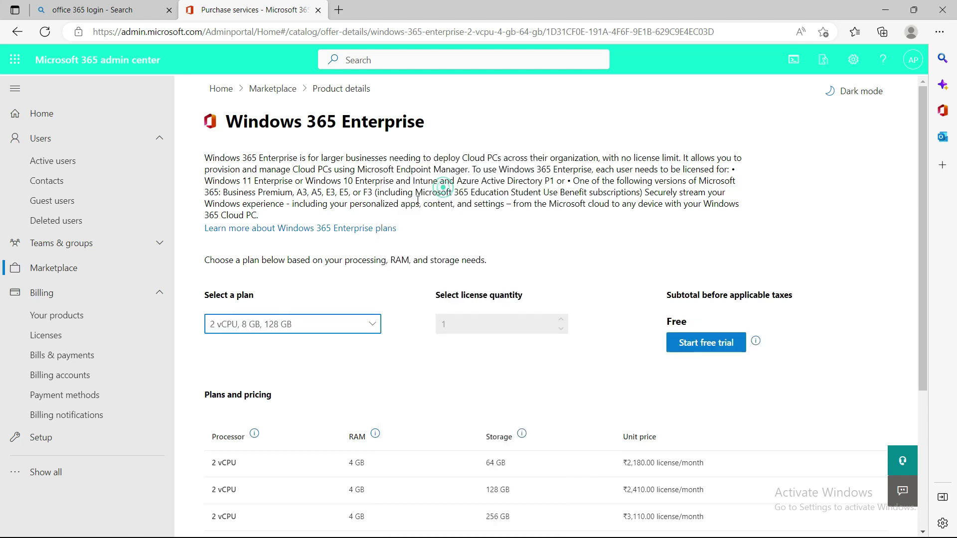
Step: Start and confirm the one-month free trial, then continue past the order receipt
{"action": "left_click", "coordinate": [692, 346]}
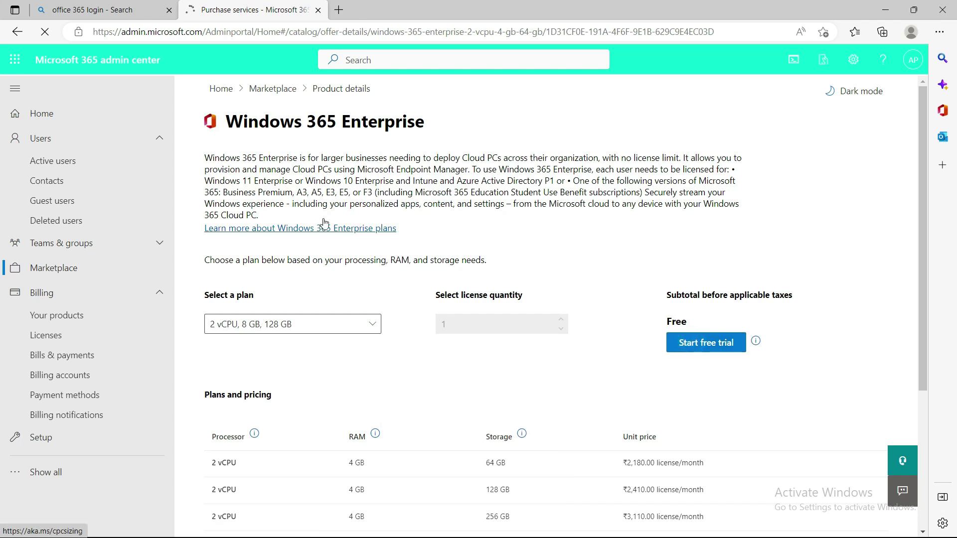
{"action": "left_click_drag", "start_coordinate": [229, 167], "coordinate": [549, 193]}
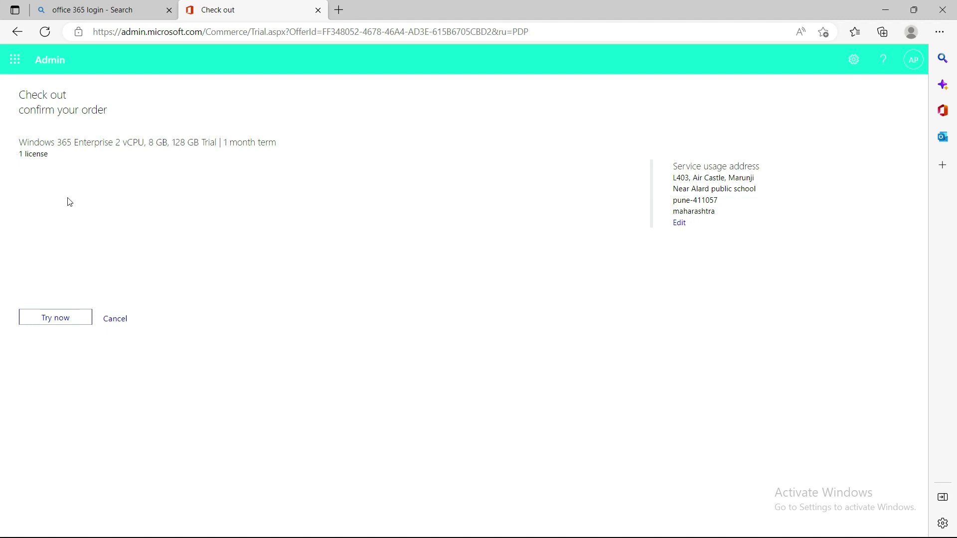
{"action": "left_click", "coordinate": [57, 318]}
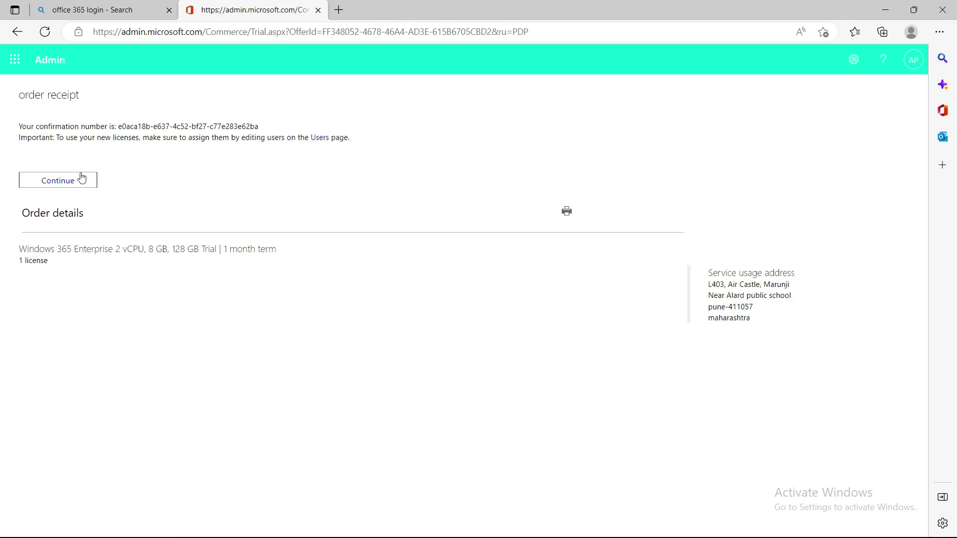
{"action": "left_click", "coordinate": [69, 182]}
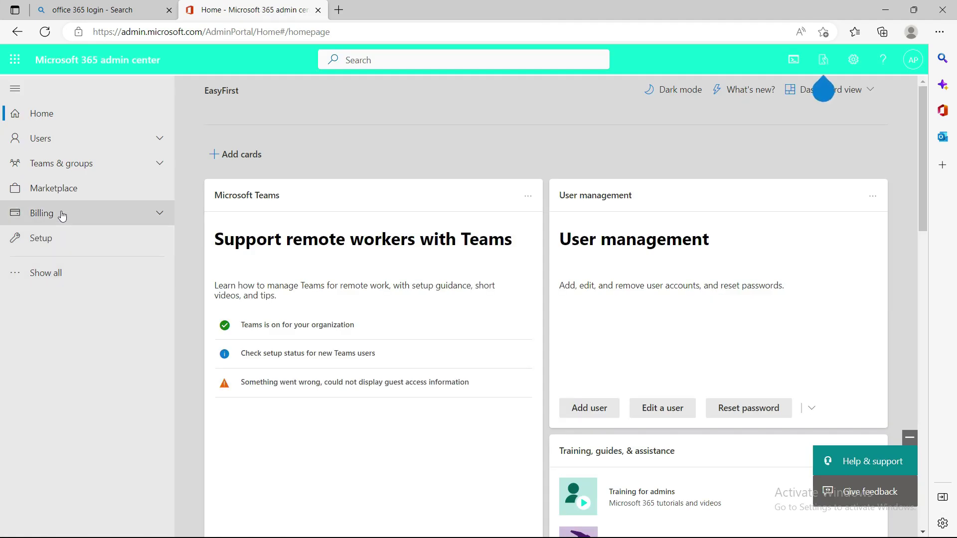
{"action": "left_click", "coordinate": [61, 213]}
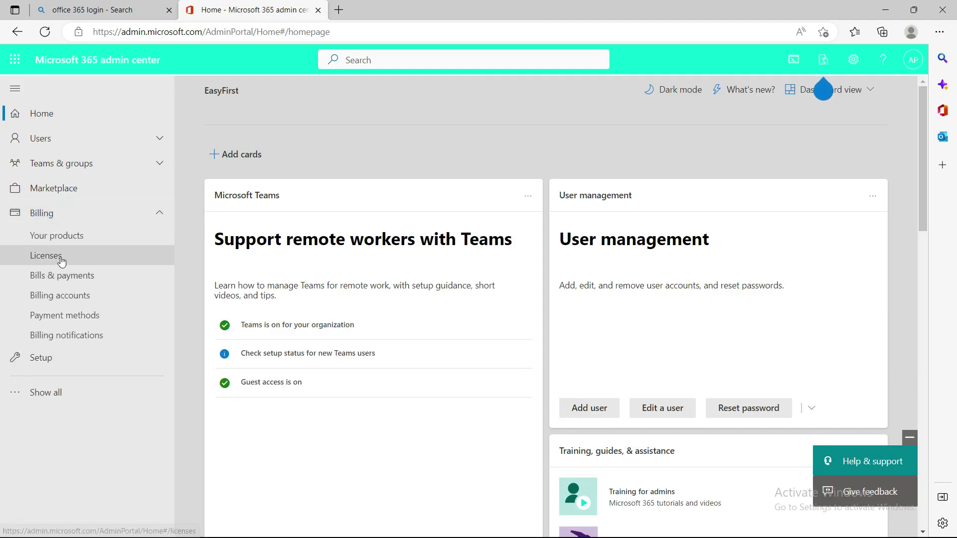
Step: Verify Licenses shows Windows 365 Enterprise unassigned (0/1), then go to Active users
{"action": "left_click", "coordinate": [56, 257]}
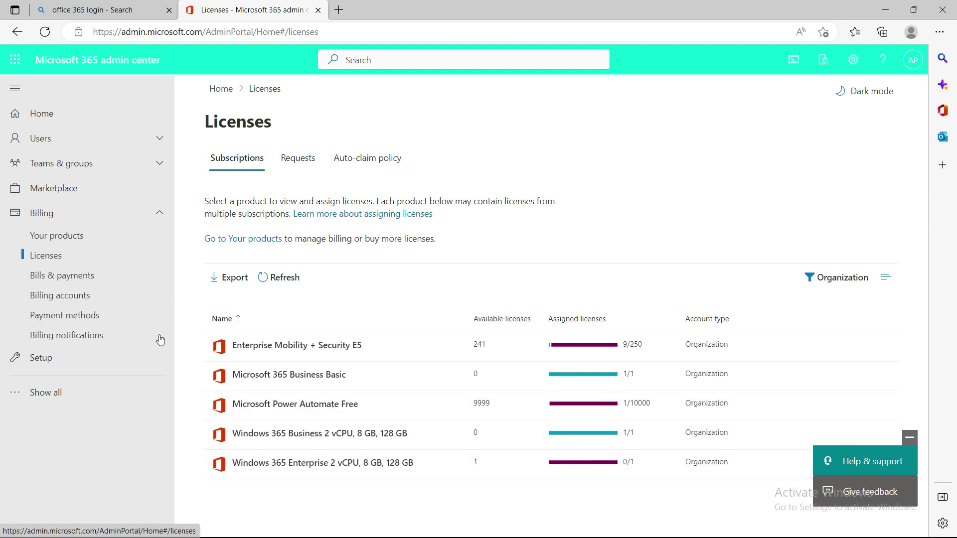
{"action": "left_click", "coordinate": [55, 145]}
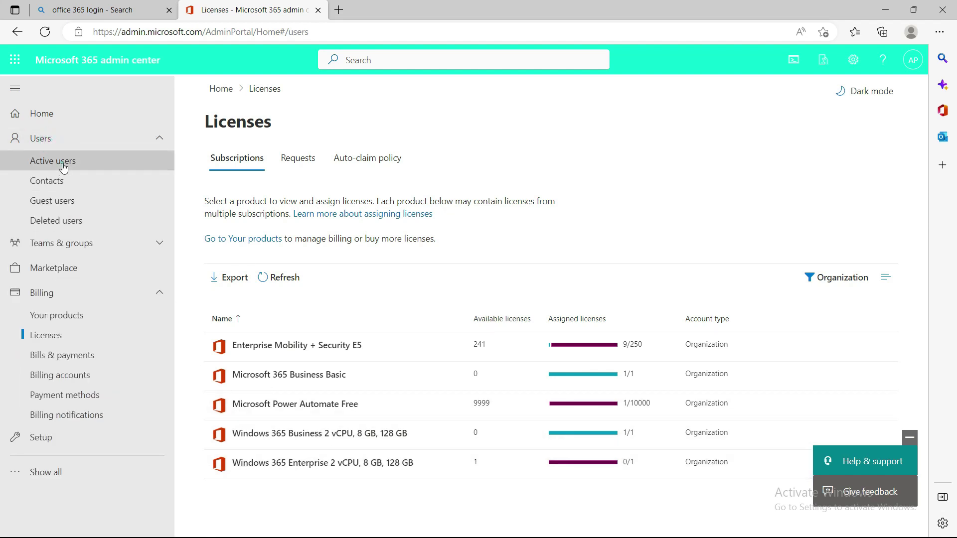
{"action": "left_click", "coordinate": [59, 162]}
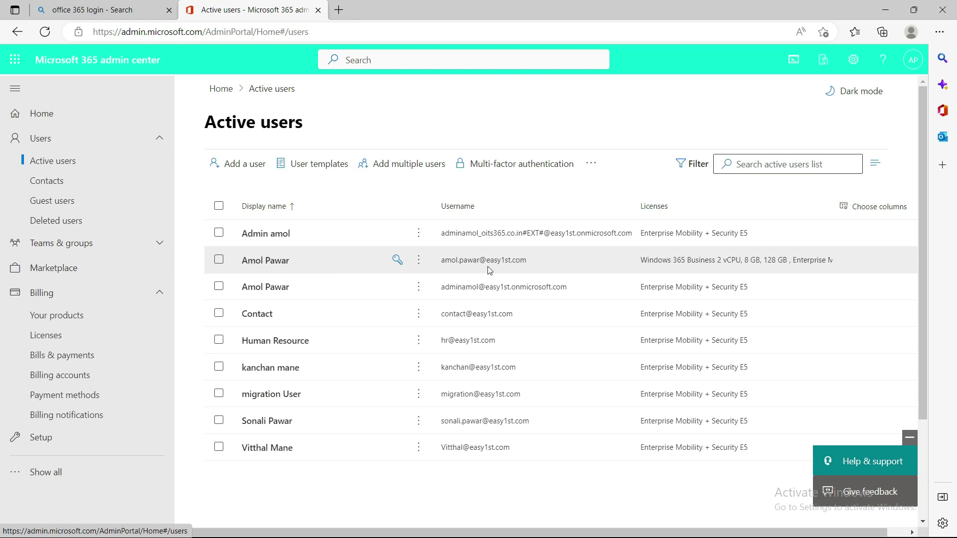
Step: Give the Windows 365 Business user the Windows 365 Enterprise 2 vCPU, 8 GB, 128 GB license
{"action": "left_click", "coordinate": [265, 262]}
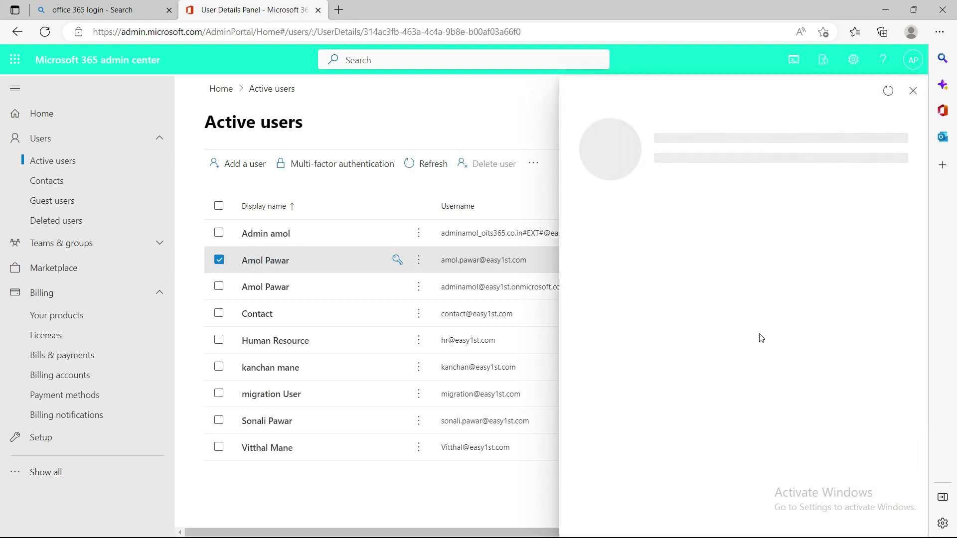
{"action": "scroll", "coordinate": [714, 362], "scroll_direction": "down", "scroll_amount": 3}
{"action": "scroll", "coordinate": [714, 362], "scroll_direction": "up", "scroll_amount": 5}
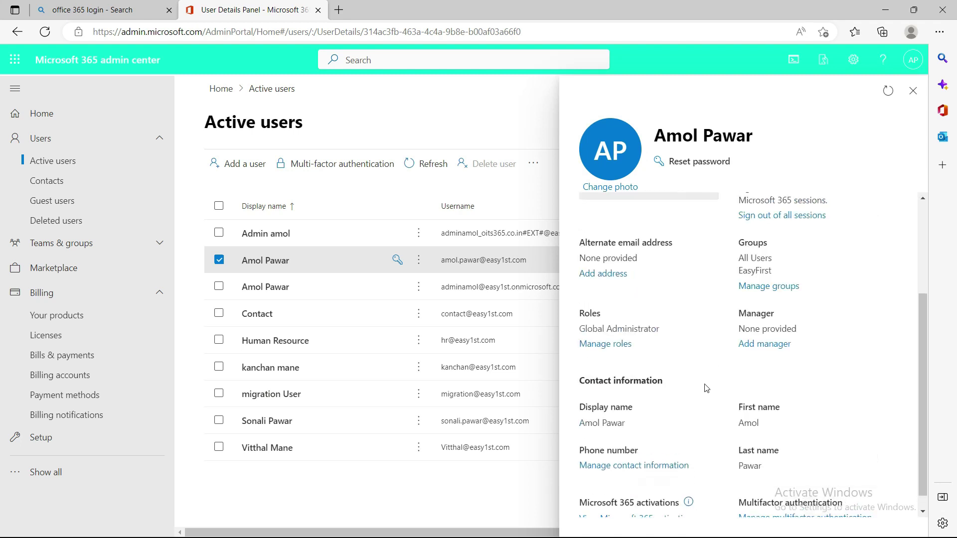
{"action": "left_click", "coordinate": [703, 226]}
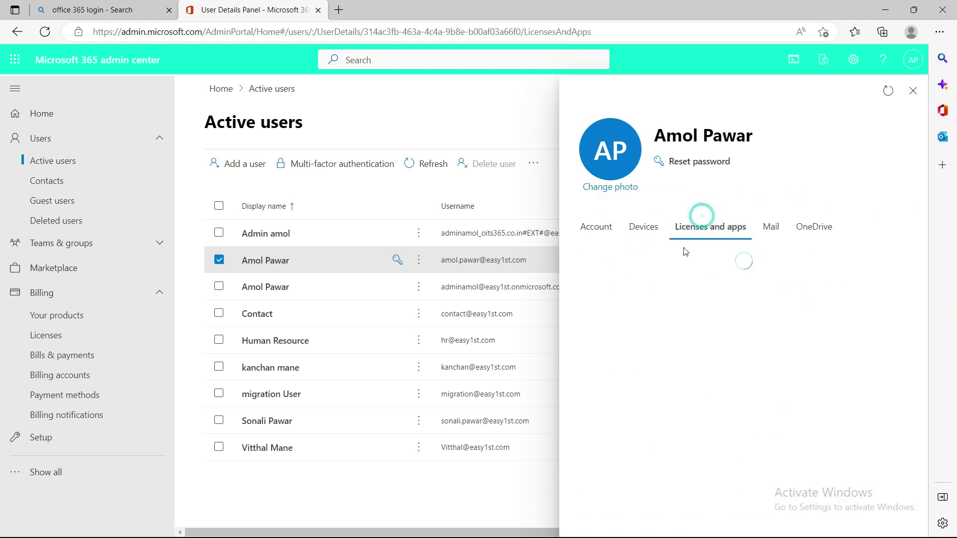
{"action": "scroll", "coordinate": [667, 332], "scroll_direction": "down", "scroll_amount": 3}
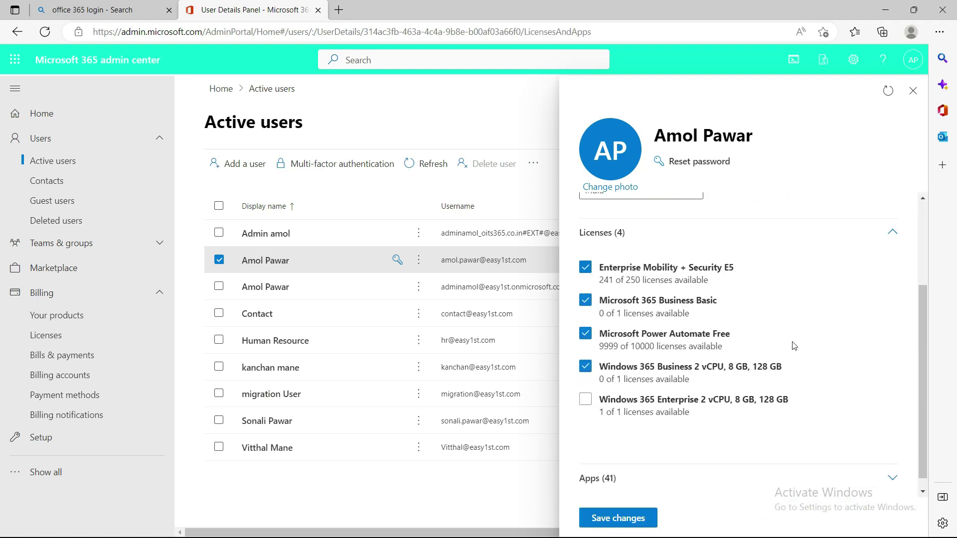
{"action": "left_click", "coordinate": [585, 392]}
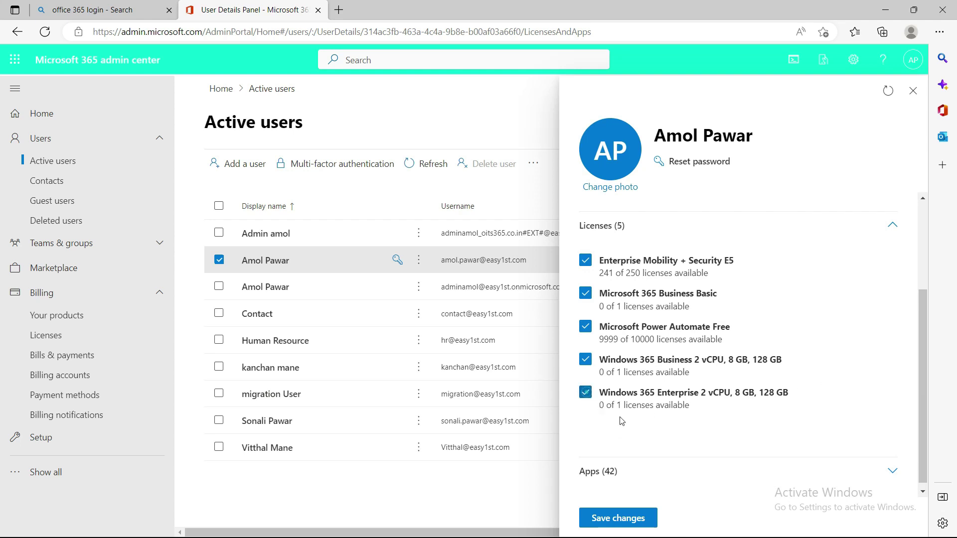
{"action": "left_click", "coordinate": [620, 521]}
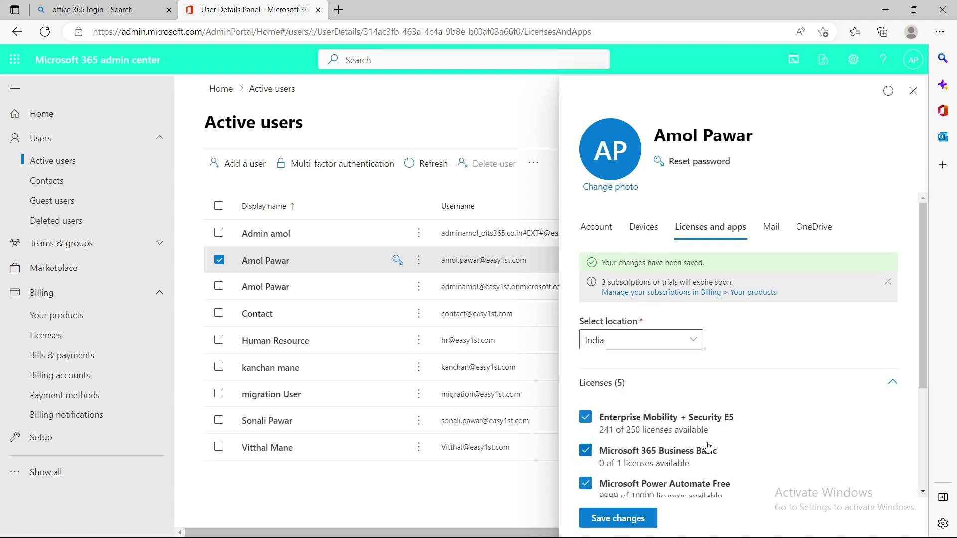
{"action": "left_click", "coordinate": [912, 91]}
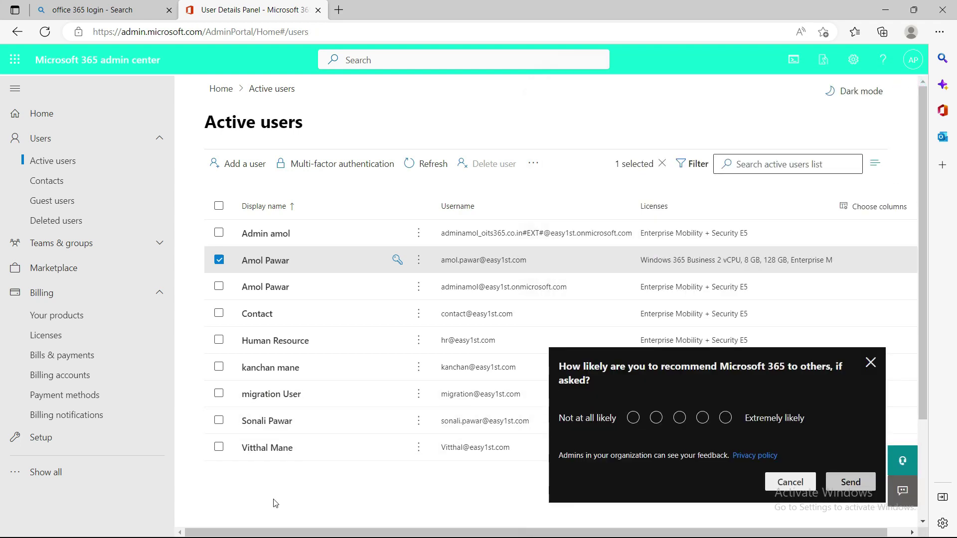
Step: Launch Windows 365 from the app launcher to see the Cloud PC Business 2vCPU/8GB/128GB
{"action": "left_click", "coordinate": [15, 60]}
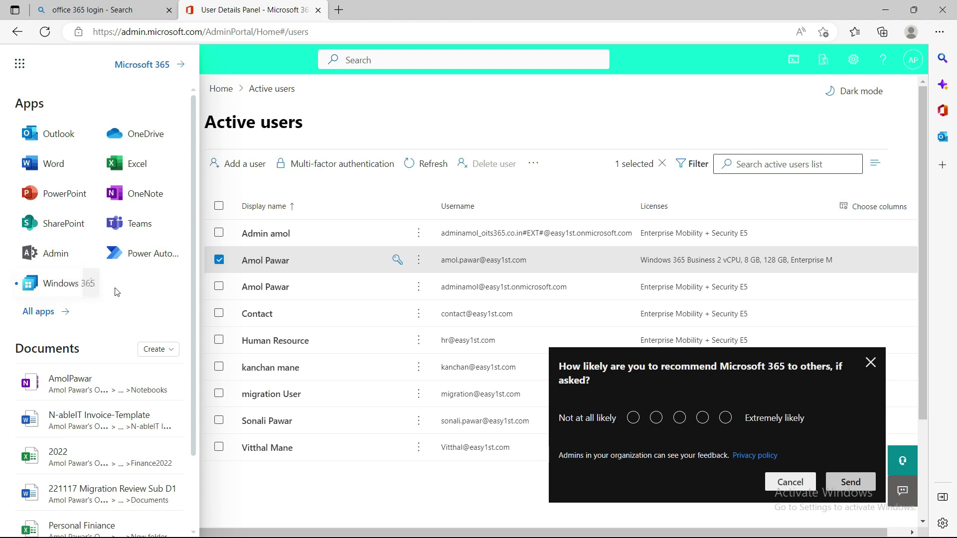
{"action": "left_click", "coordinate": [52, 284]}
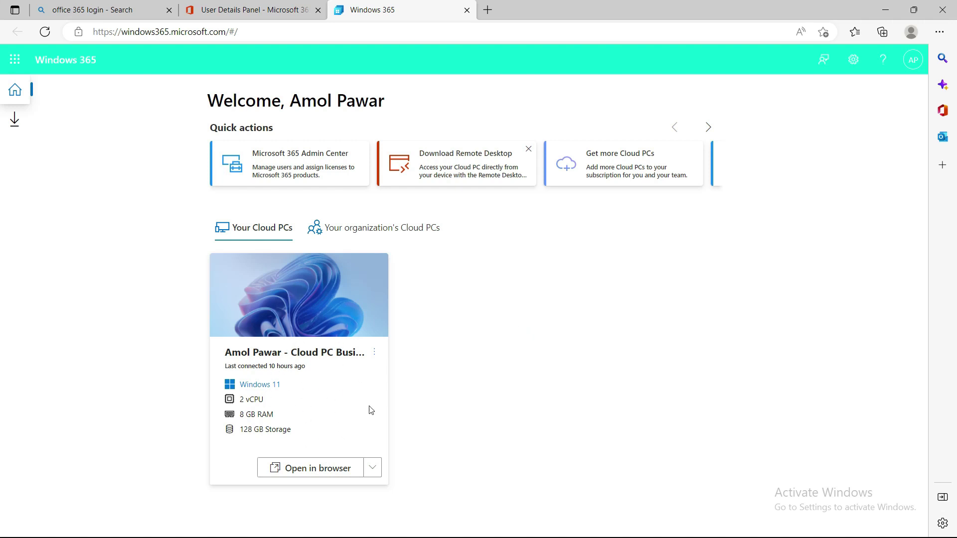
Step: Connect to the Cloud PC in the browser with printer, microphone and clipboard, and sign in without saving the password
{"action": "left_click", "coordinate": [302, 471]}
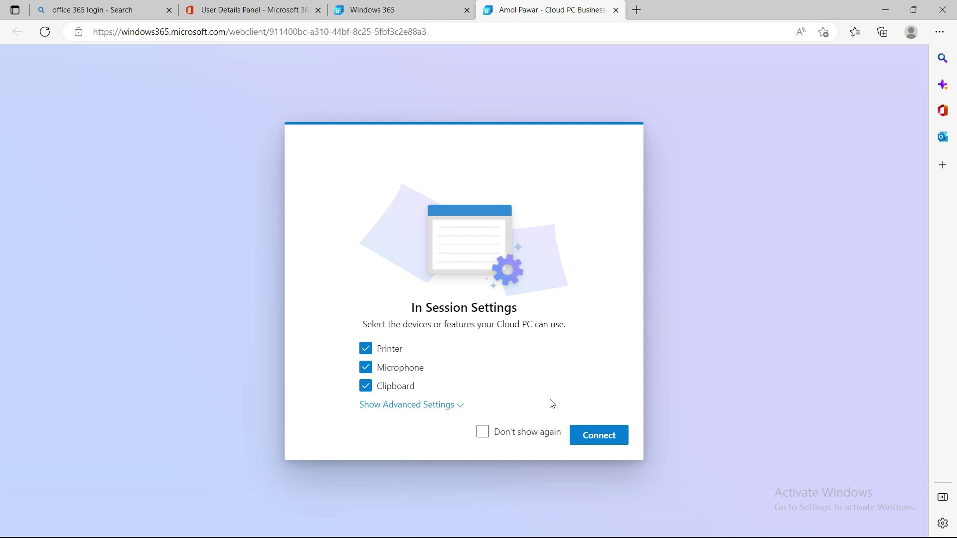
{"action": "left_click", "coordinate": [596, 442]}
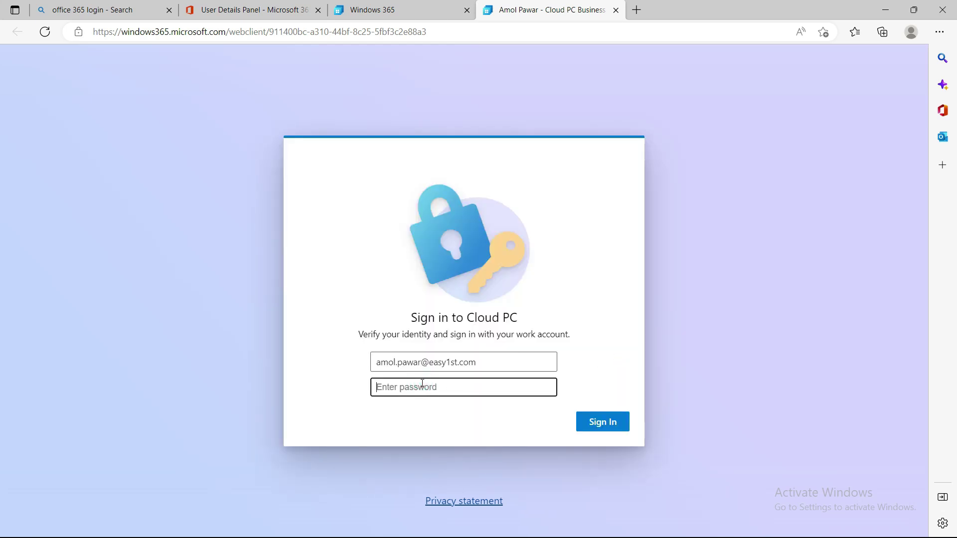
{"action": "type", "text": "••"}
{"action": "key", "text": "Return"}
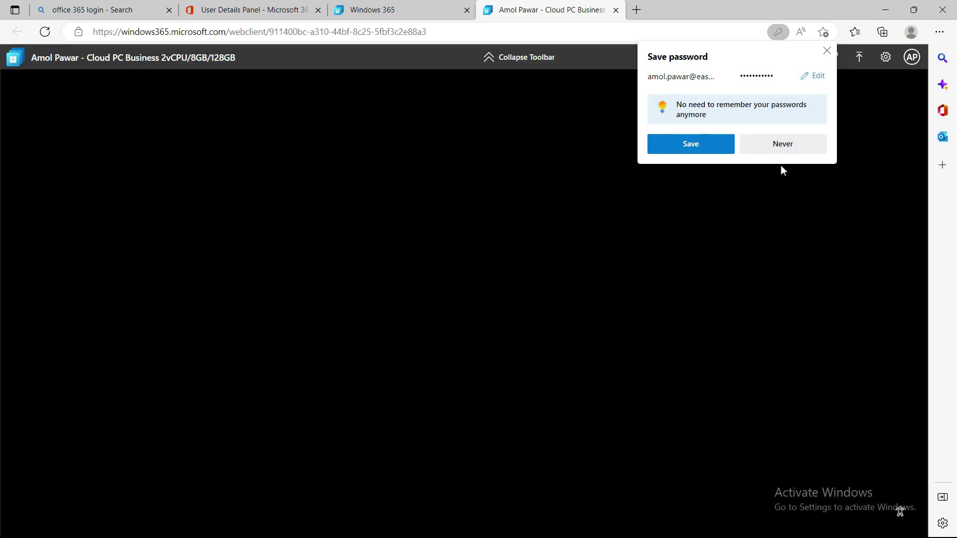
{"action": "left_click", "coordinate": [783, 145]}
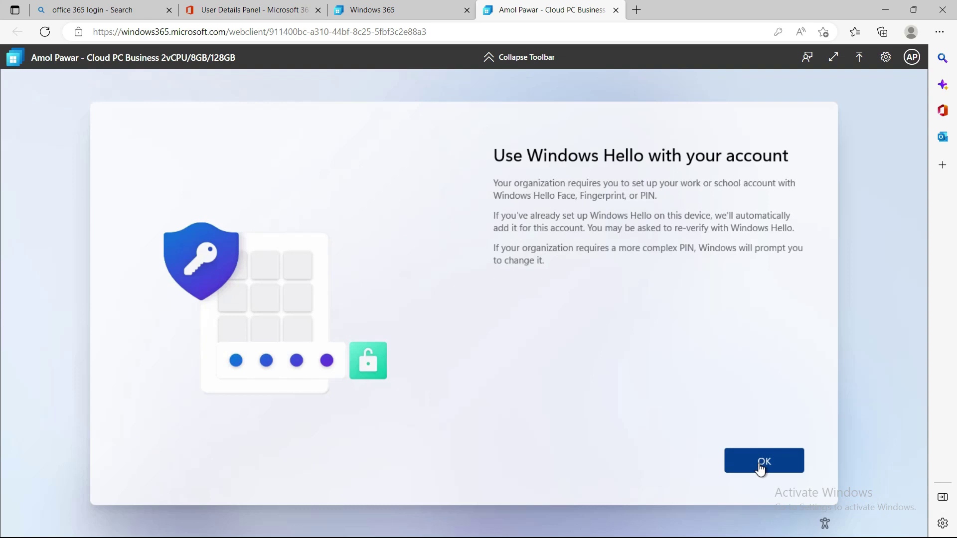
Step: Dismiss Windows Hello, go fullscreen, and open, maximize and close File Explorer
{"action": "left_click", "coordinate": [761, 464]}
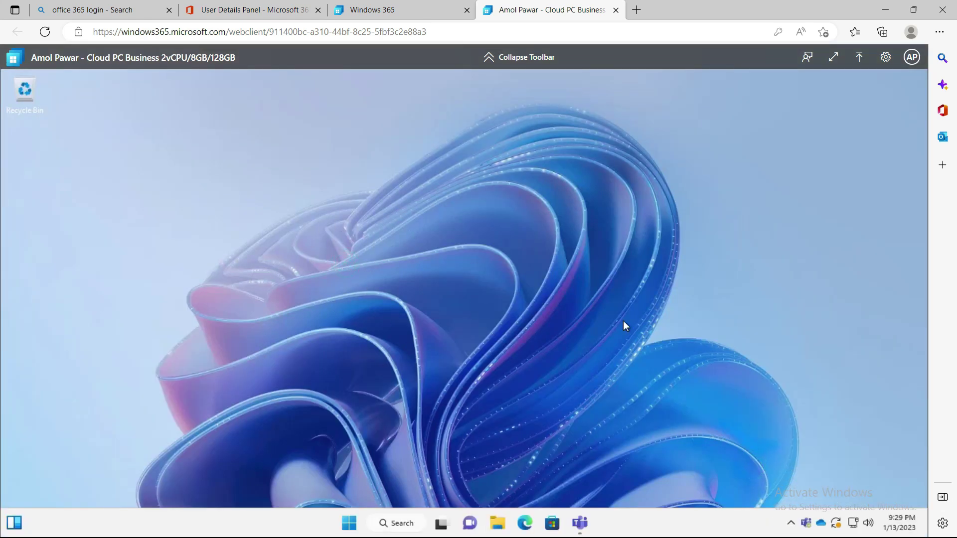
{"action": "left_click", "coordinate": [833, 59]}
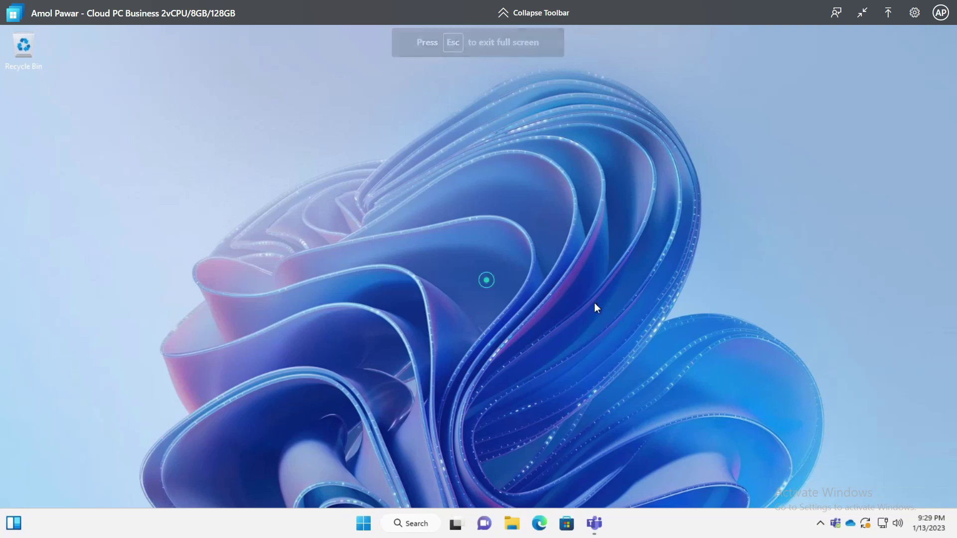
{"action": "left_click", "coordinate": [509, 525]}
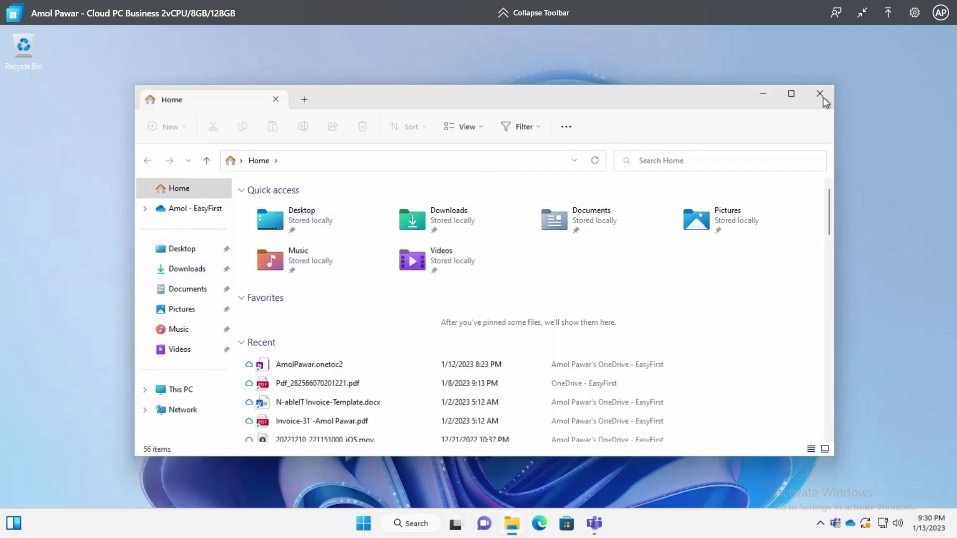
{"action": "left_click", "coordinate": [792, 94]}
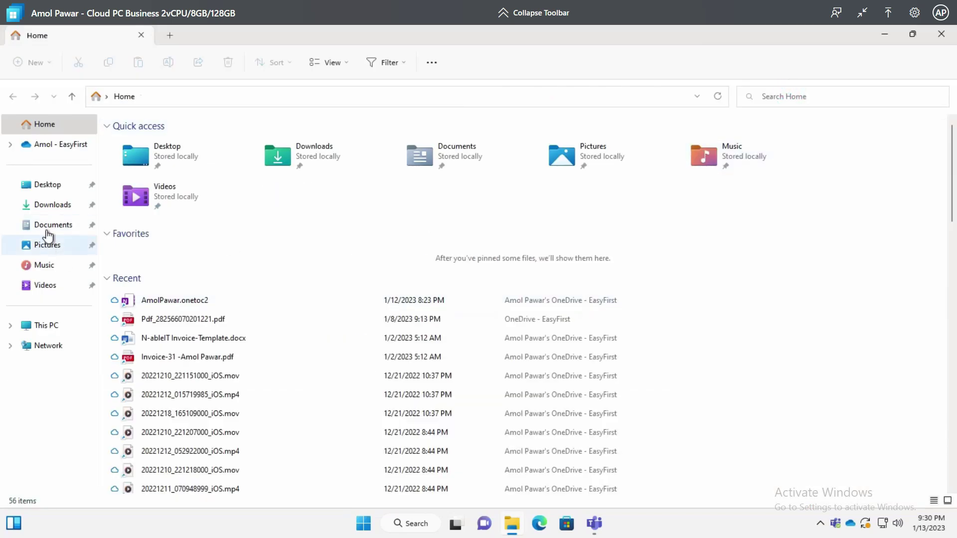
{"action": "left_click", "coordinate": [941, 34]}
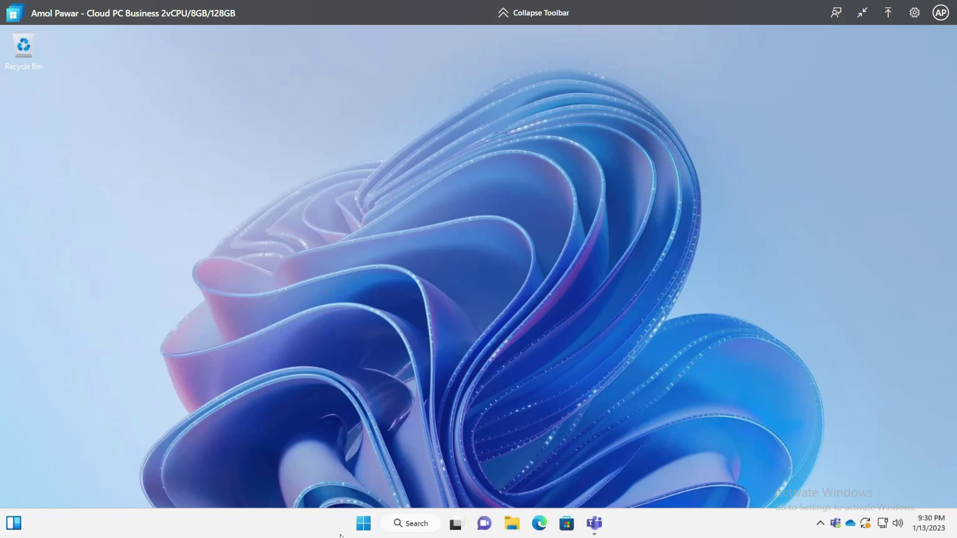
Step: Launch Settings from the Start search and maximize its window
{"action": "left_click", "coordinate": [364, 526]}
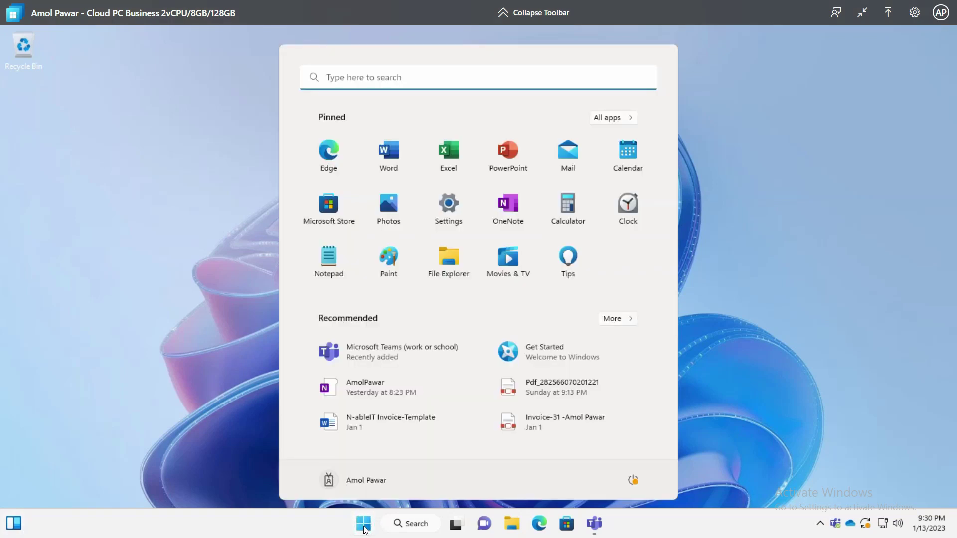
{"action": "type", "text": "settin"}
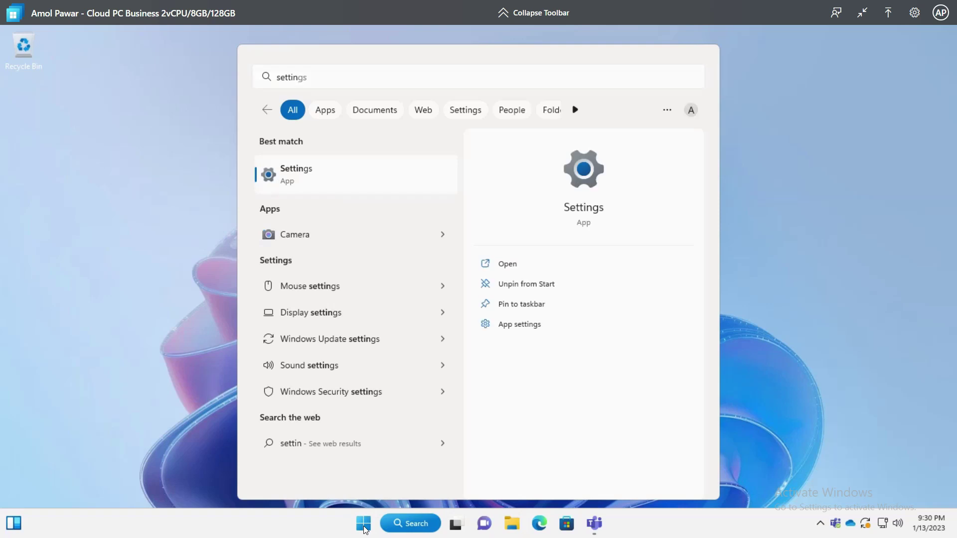
{"action": "key", "text": "Return"}
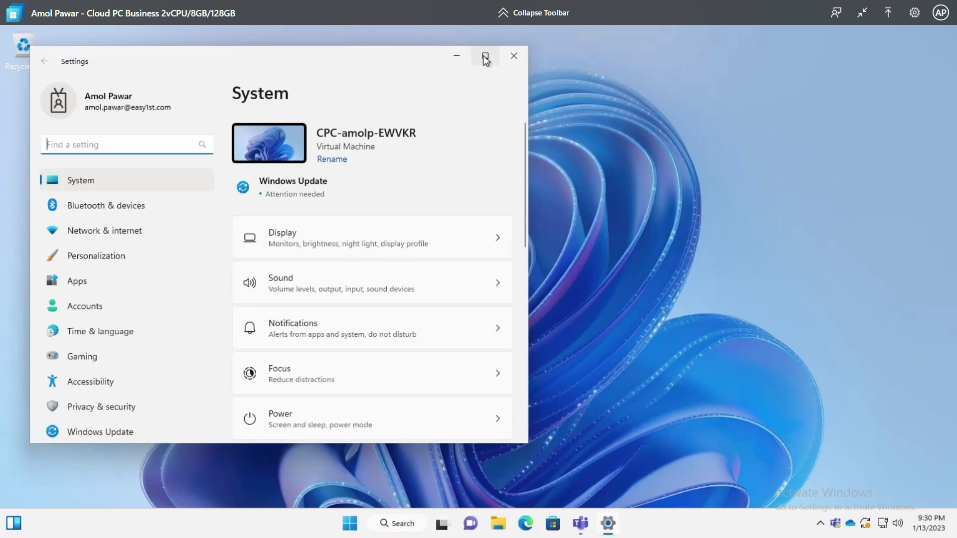
{"action": "left_click", "coordinate": [485, 56]}
Step: Review System > About specs: 7.95 GB RAM and Windows 11 Enterprise 22H2
{"action": "scroll", "coordinate": [405, 435], "scroll_direction": "down", "scroll_amount": 5}
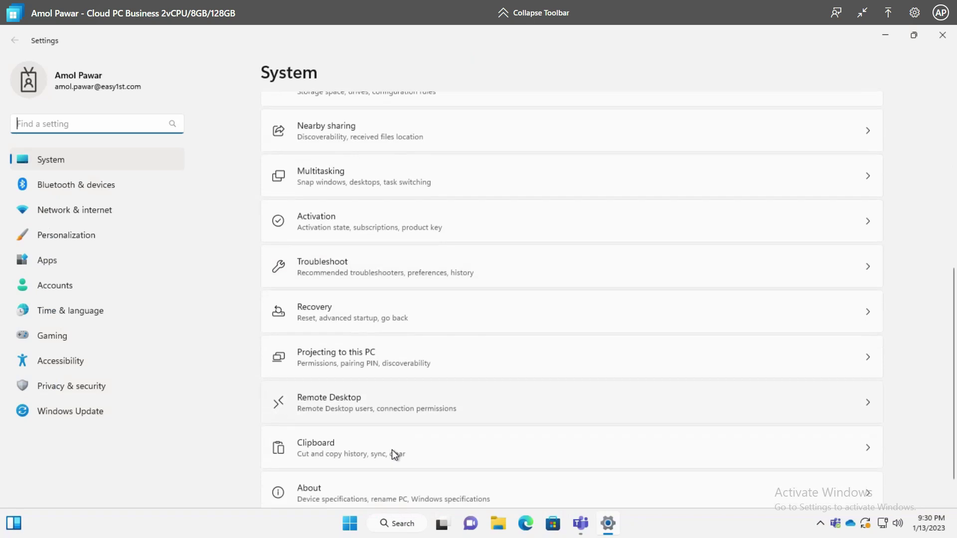
{"action": "left_click", "coordinate": [360, 464]}
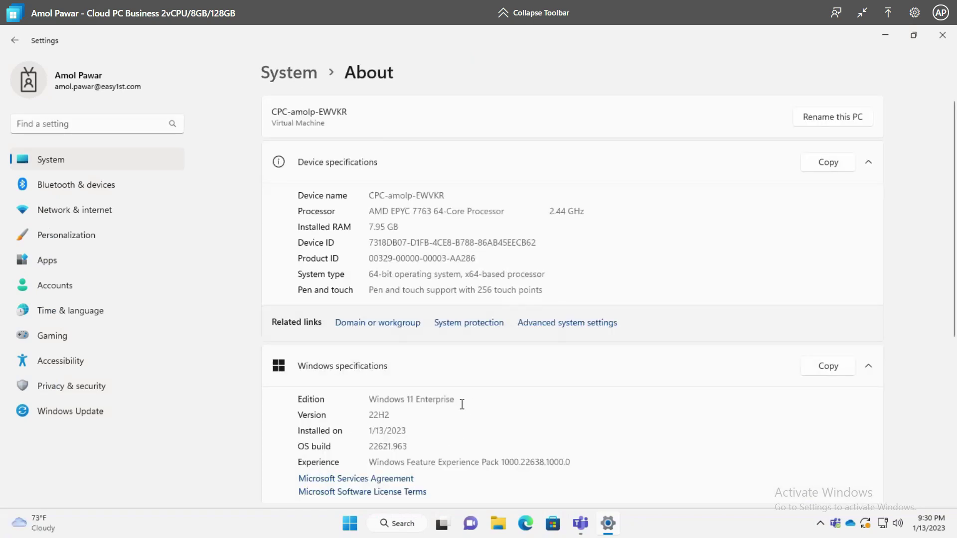
{"action": "left_click_drag", "start_coordinate": [374, 415], "coordinate": [457, 414]}
{"action": "left_click_drag", "start_coordinate": [370, 227], "coordinate": [468, 223]}
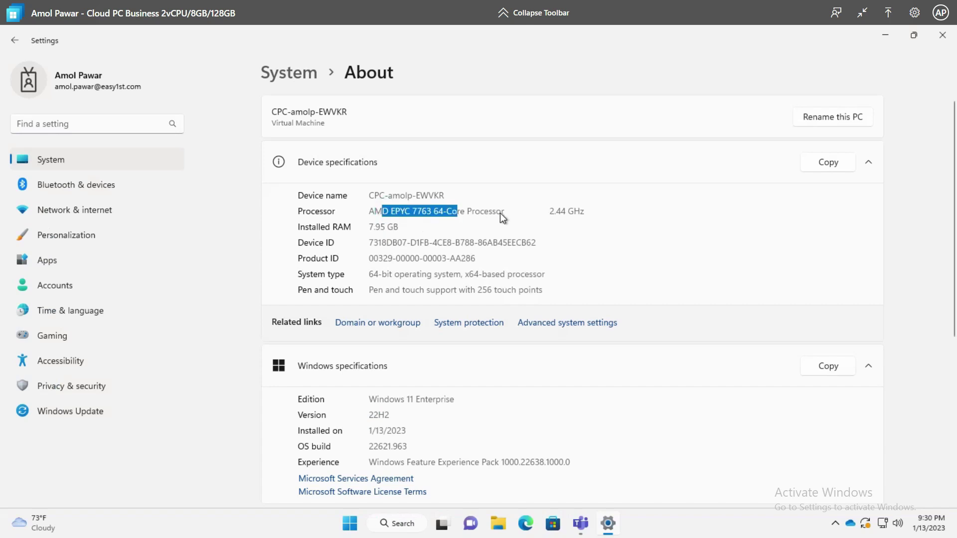
{"action": "scroll", "coordinate": [411, 303], "scroll_direction": "down", "scroll_amount": 5}
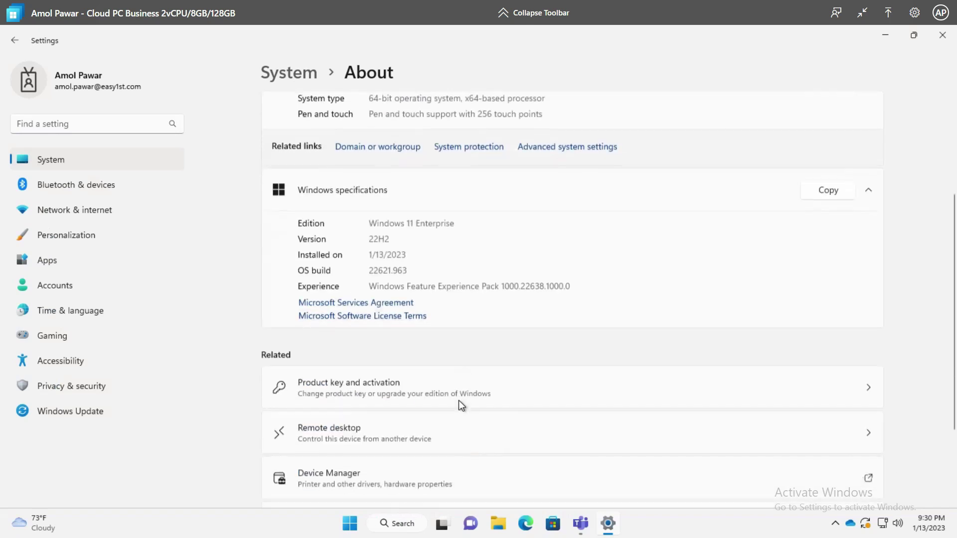
{"action": "scroll", "coordinate": [549, 411], "scroll_direction": "down", "scroll_amount": 2}
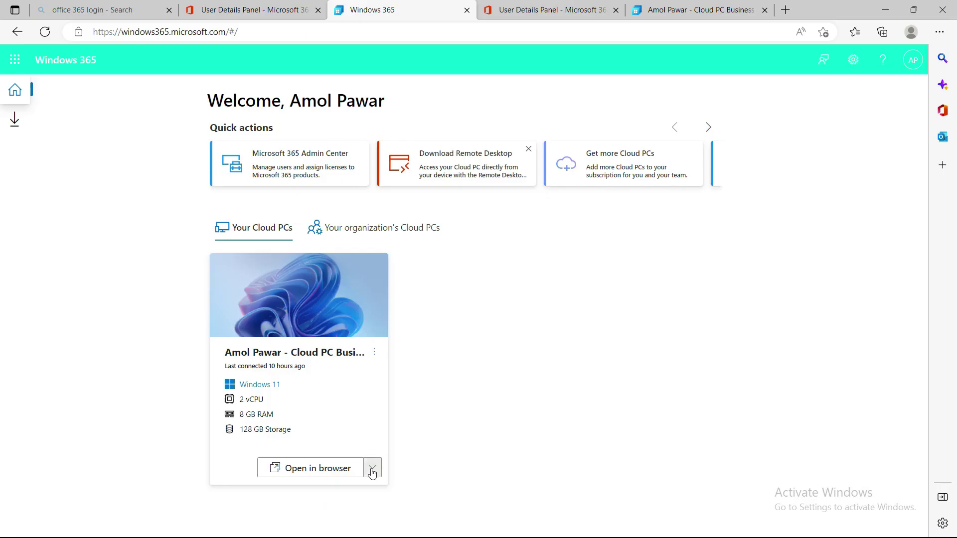
{"action": "left_click", "coordinate": [372, 469]}
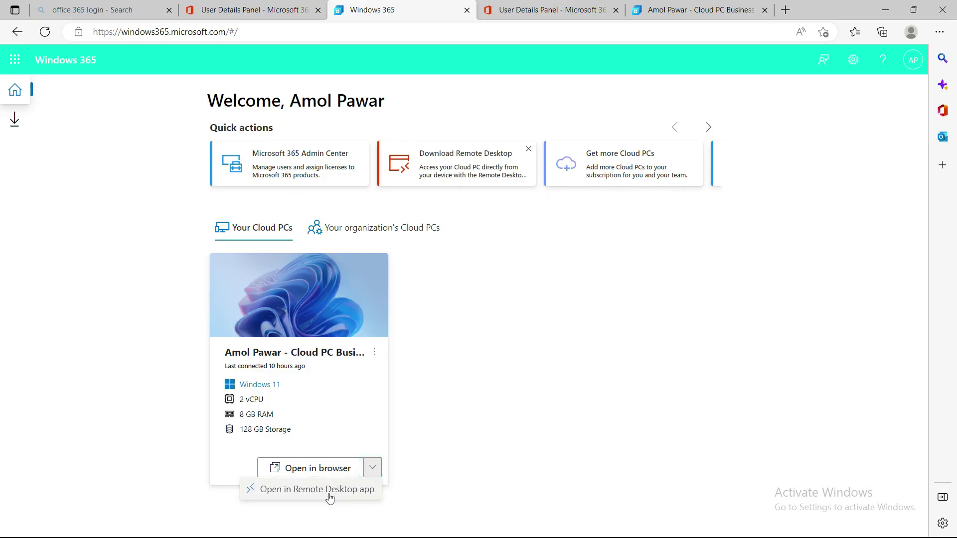
Step: Download and run the 64-bit Remote Desktop for Windows installer
{"action": "left_click", "coordinate": [329, 493]}
{"action": "left_click", "coordinate": [501, 321]}
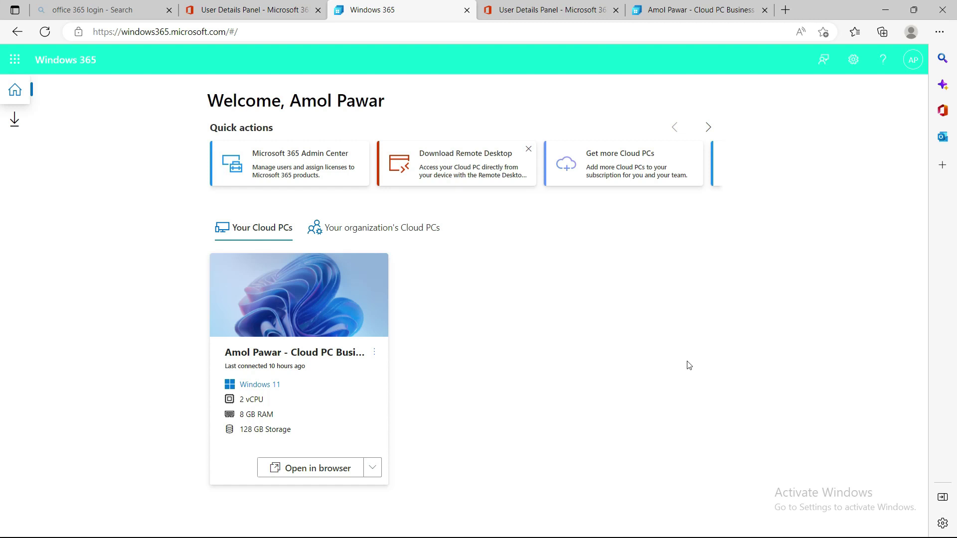
{"action": "left_click", "coordinate": [15, 120]}
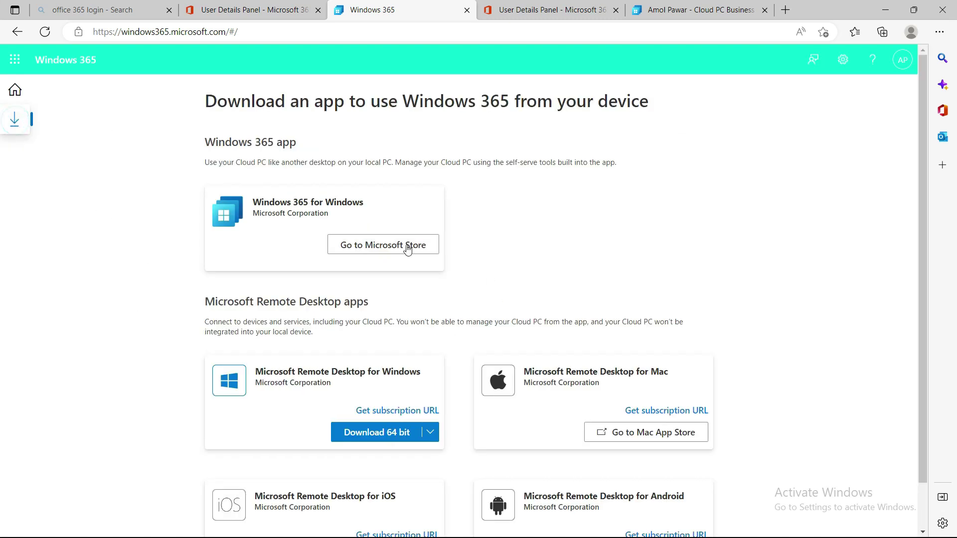
{"action": "left_click", "coordinate": [414, 432]}
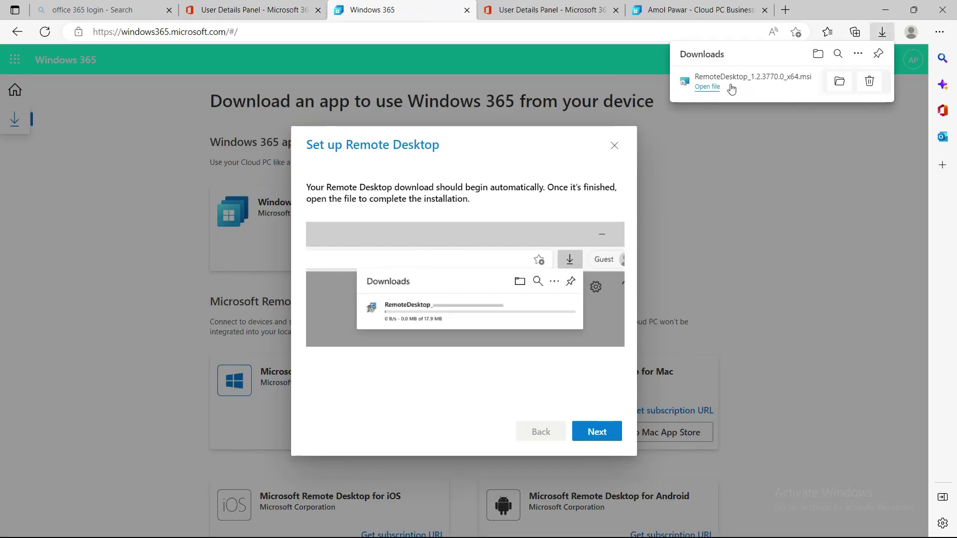
{"action": "left_click", "coordinate": [731, 89]}
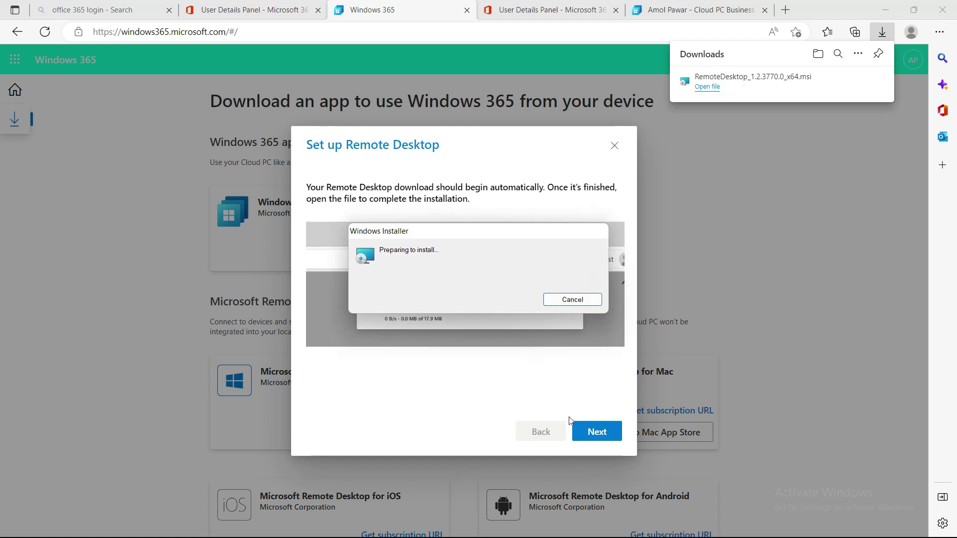
Step: Install Remote Desktop just for the current user, accepting the license terms
{"action": "left_click", "coordinate": [599, 441]}
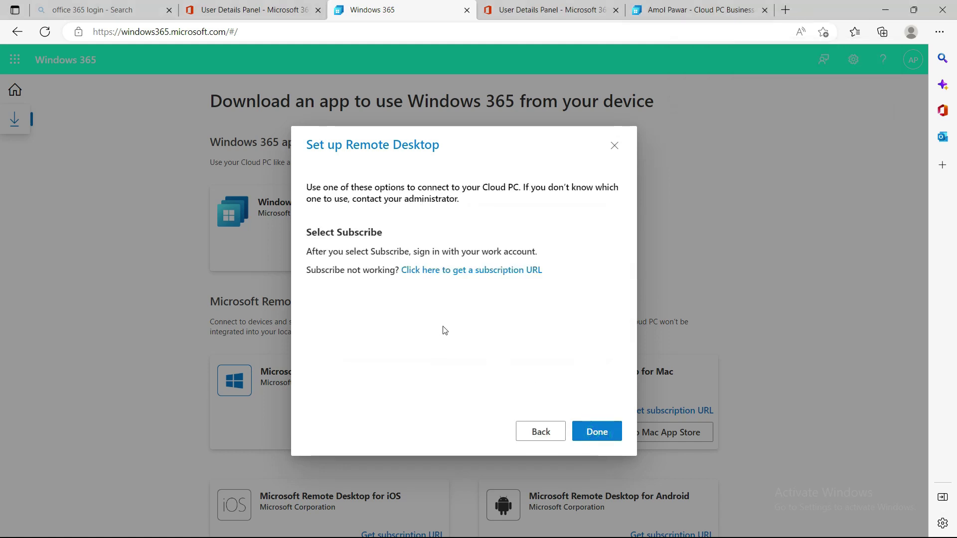
{"action": "left_click", "coordinate": [545, 373]}
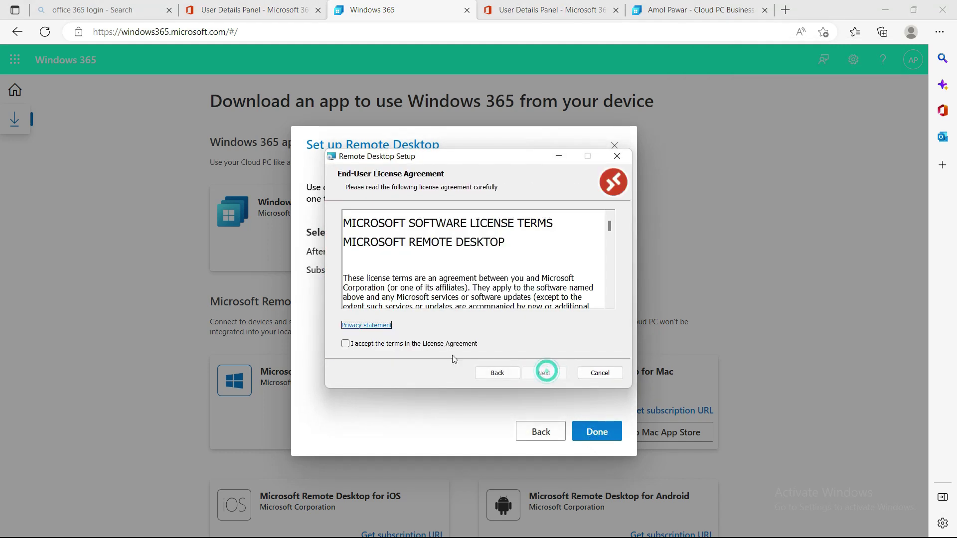
{"action": "left_click", "coordinate": [371, 344]}
{"action": "left_click", "coordinate": [542, 373]}
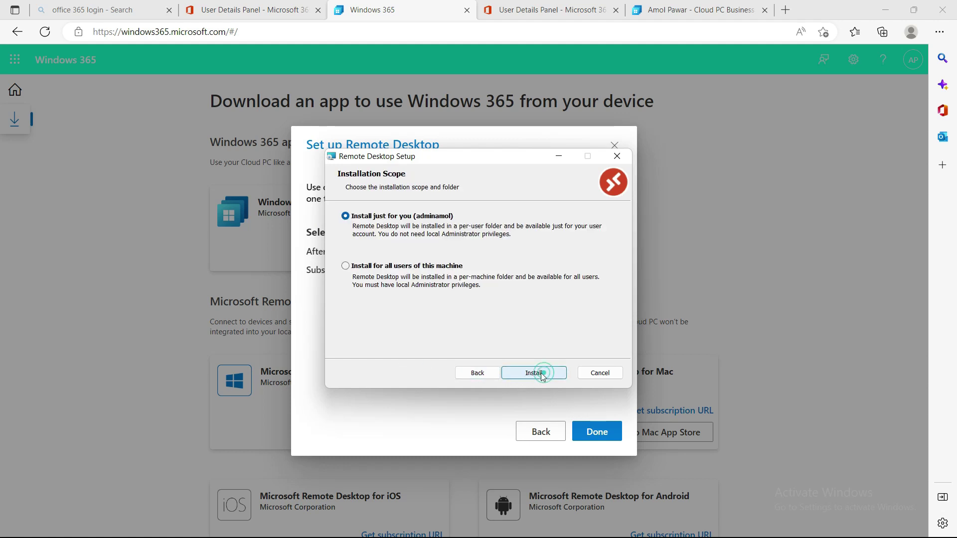
{"action": "left_click", "coordinate": [542, 373]}
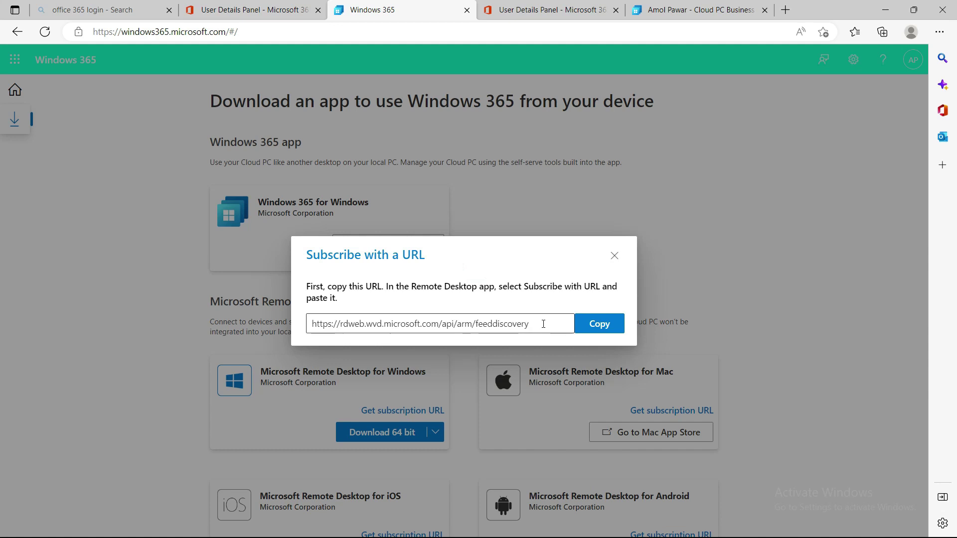
Step: Copy the subscription URL and finish setup to launch Remote Desktop
{"action": "left_click_drag", "start_coordinate": [549, 324], "coordinate": [305, 327]}
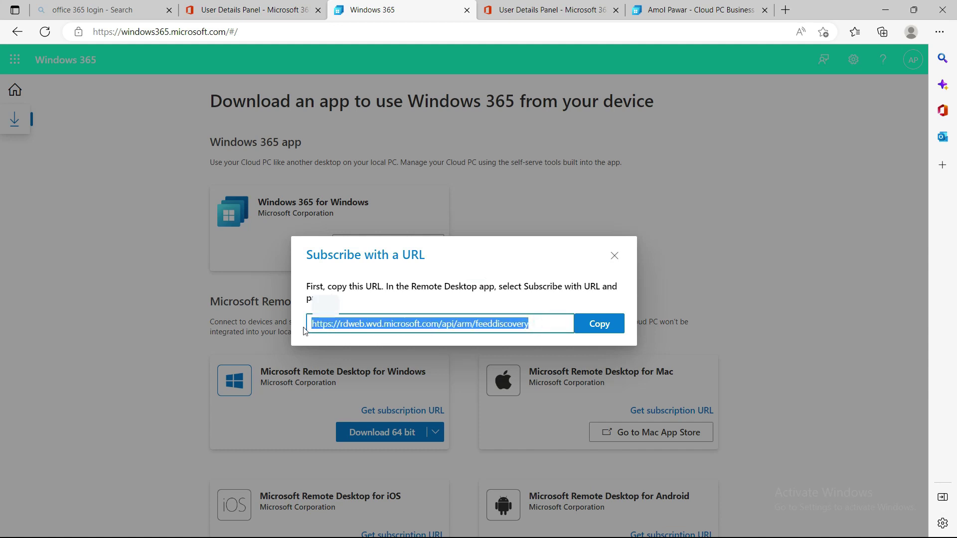
{"action": "left_click", "coordinate": [615, 330]}
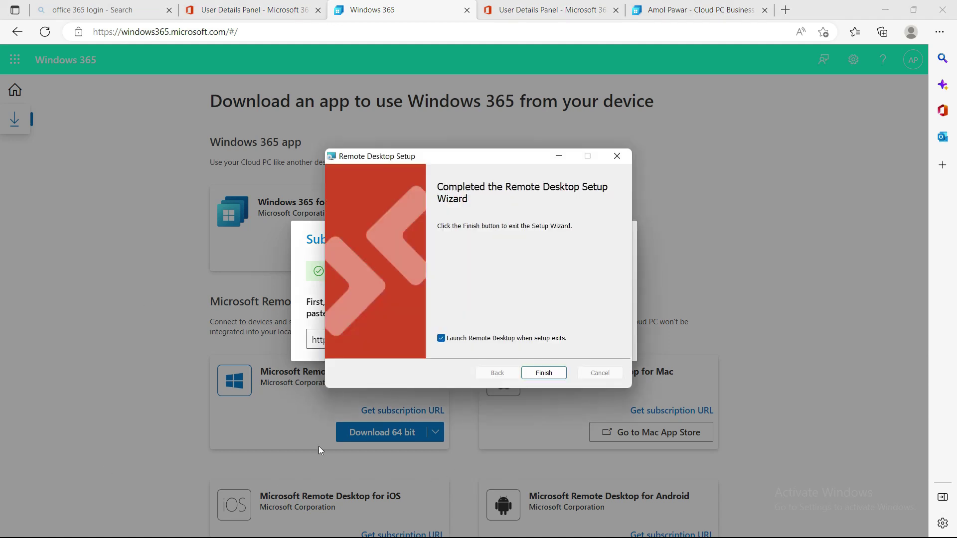
{"action": "left_click", "coordinate": [539, 374]}
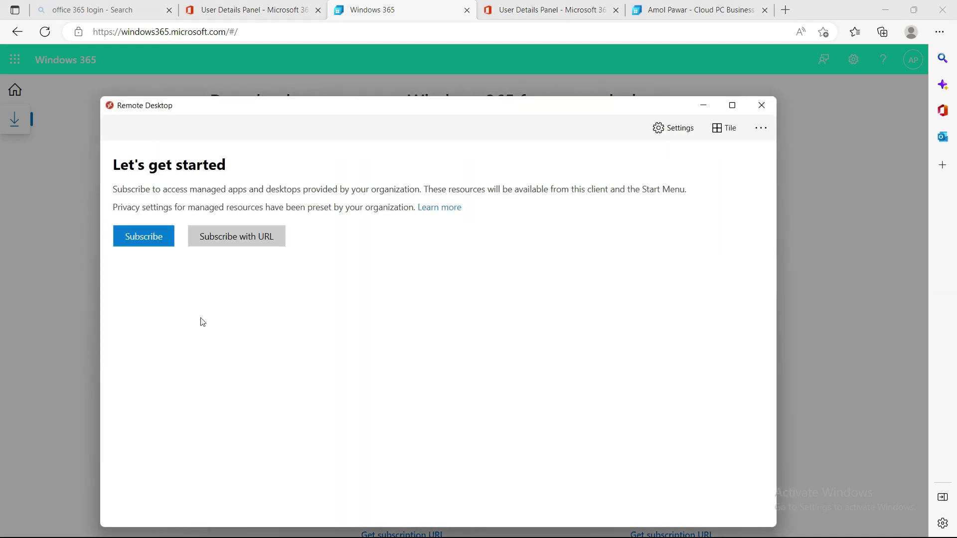
Step: Subscribe to the workspace with the pasted URL and begin entering the account's sign-in name
{"action": "left_click", "coordinate": [235, 238]}
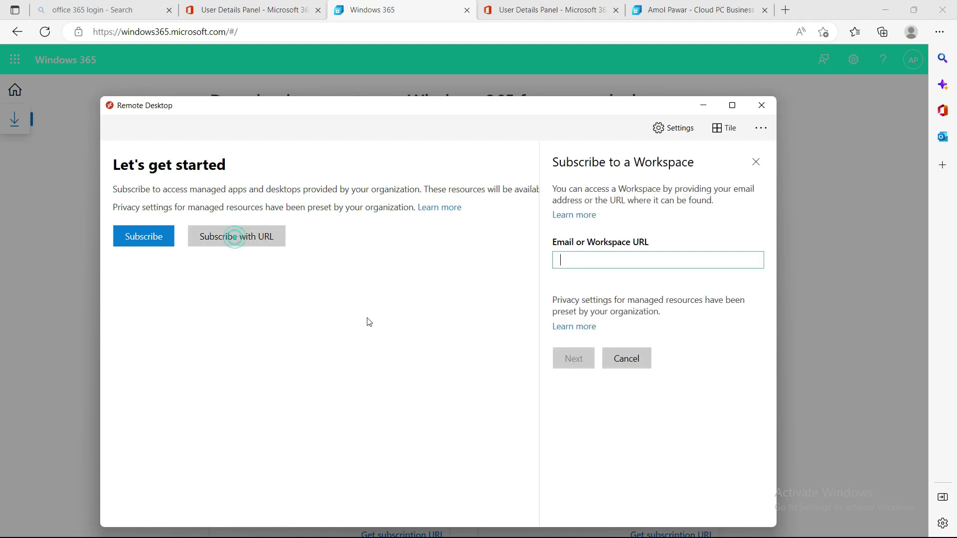
{"action": "left_click", "coordinate": [601, 263]}
{"action": "key", "text": "ctrl+v"}
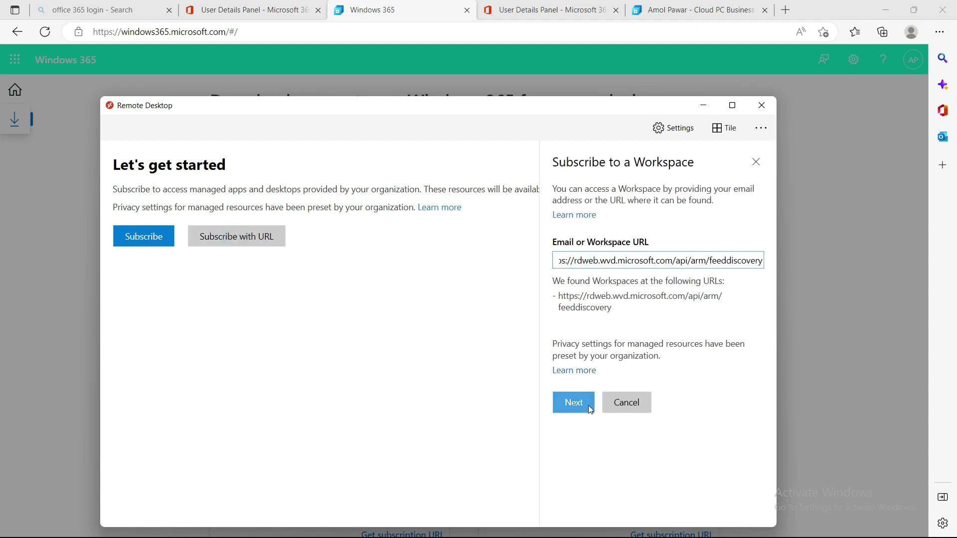
{"action": "left_click", "coordinate": [572, 409]}
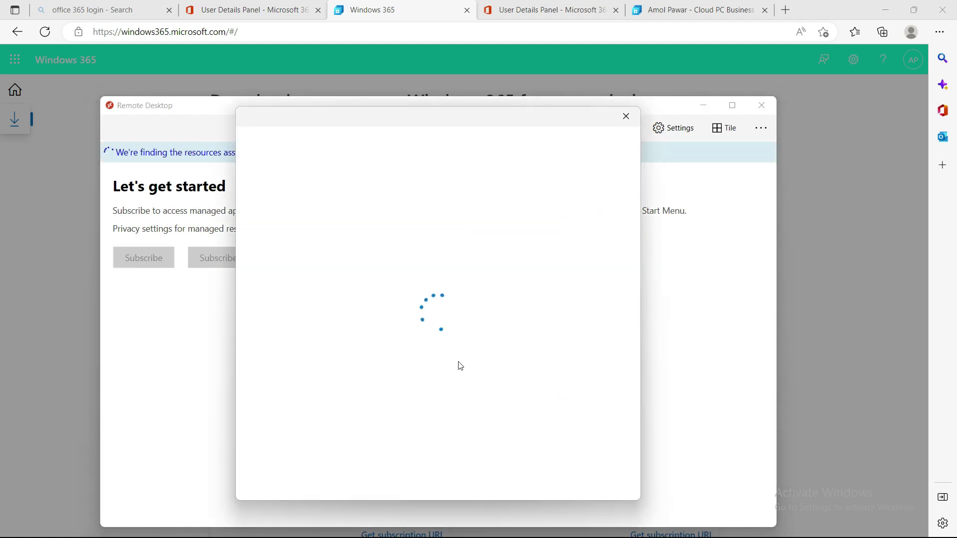
{"action": "left_click", "coordinate": [382, 267]}
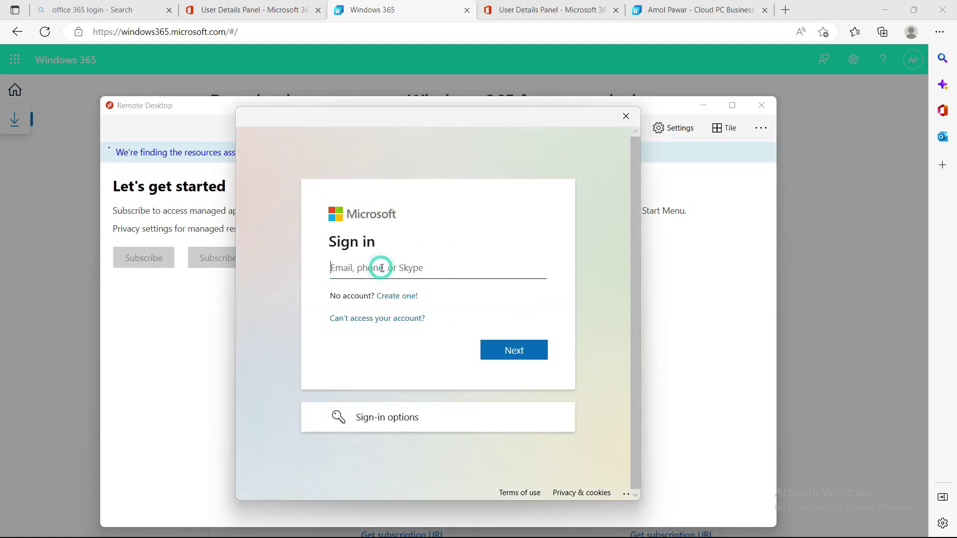
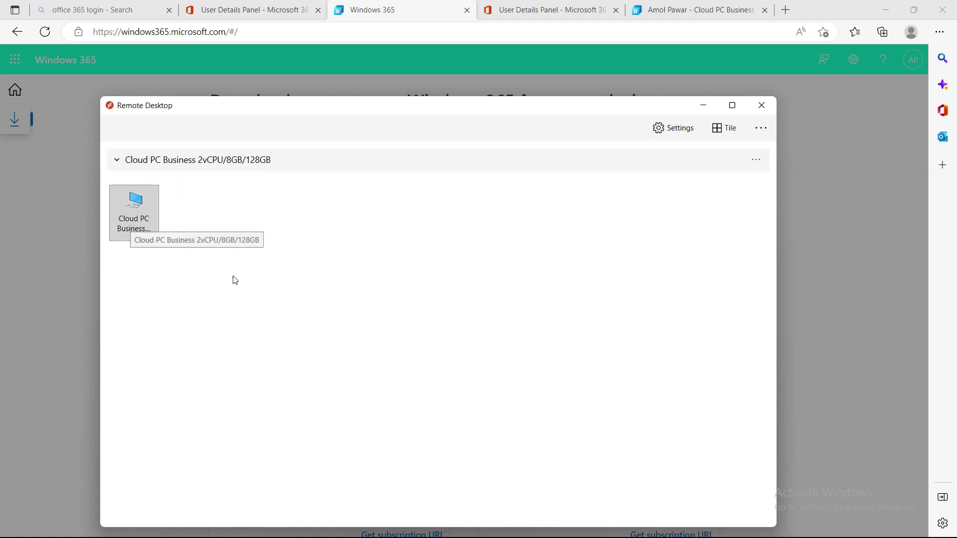
Step: Connect to the Cloud PC Business desktop and sign in with the account password
{"action": "left_click", "coordinate": [138, 231]}
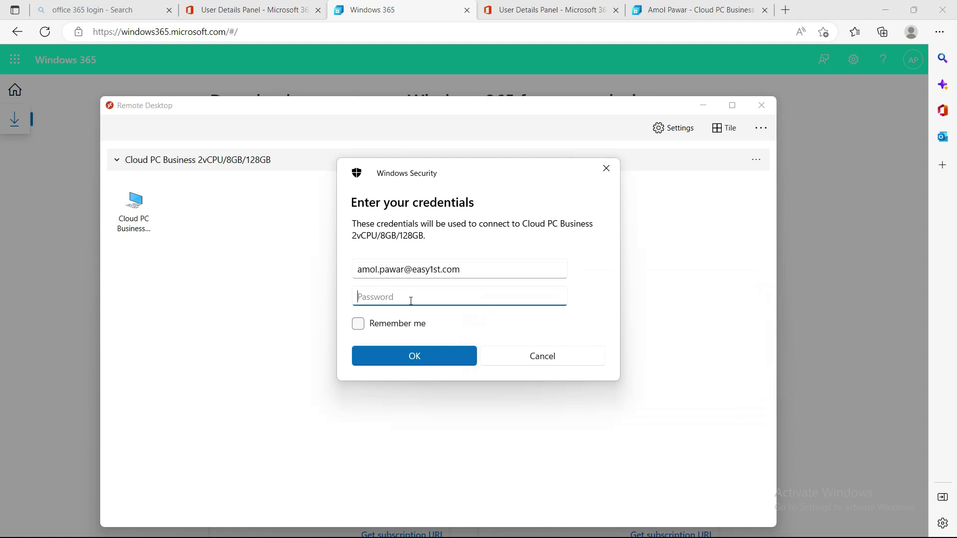
{"action": "left_click", "coordinate": [394, 294]}
{"action": "type", "text": "••••••••••"}
{"action": "key", "text": "Return"}
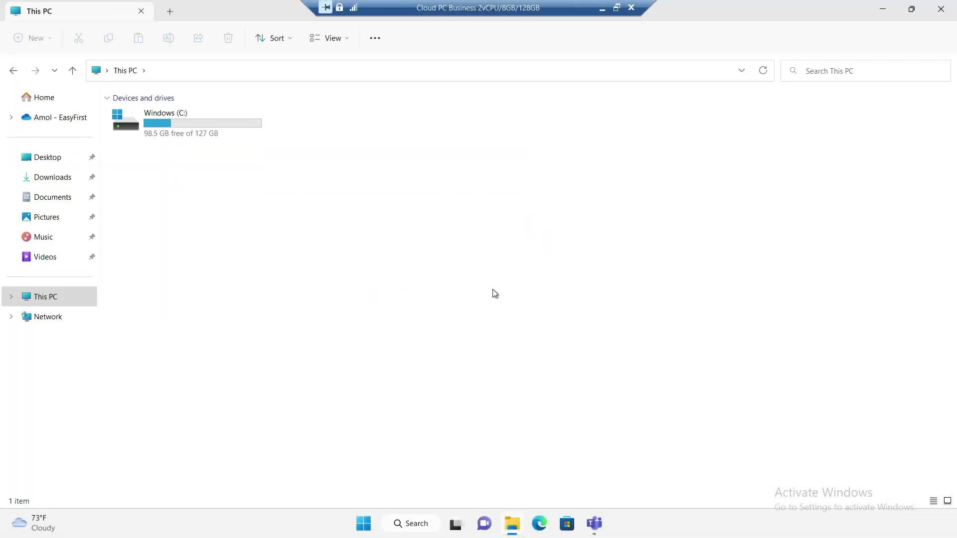
Step: Browse This PC in the Cloud PC's File Explorer, open the redirected local D drive, then close Explorer
{"action": "left_click", "coordinate": [941, 11]}
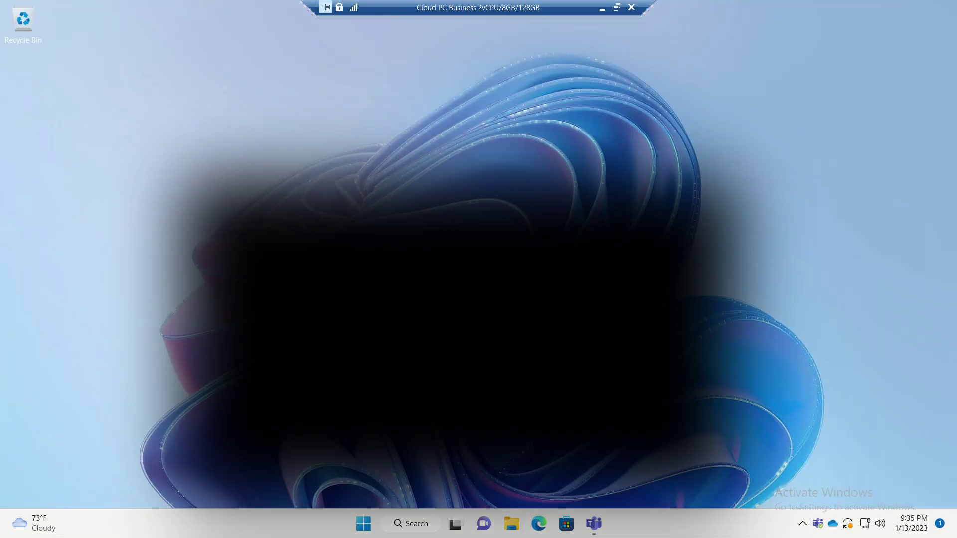
{"action": "left_click", "coordinate": [512, 524]}
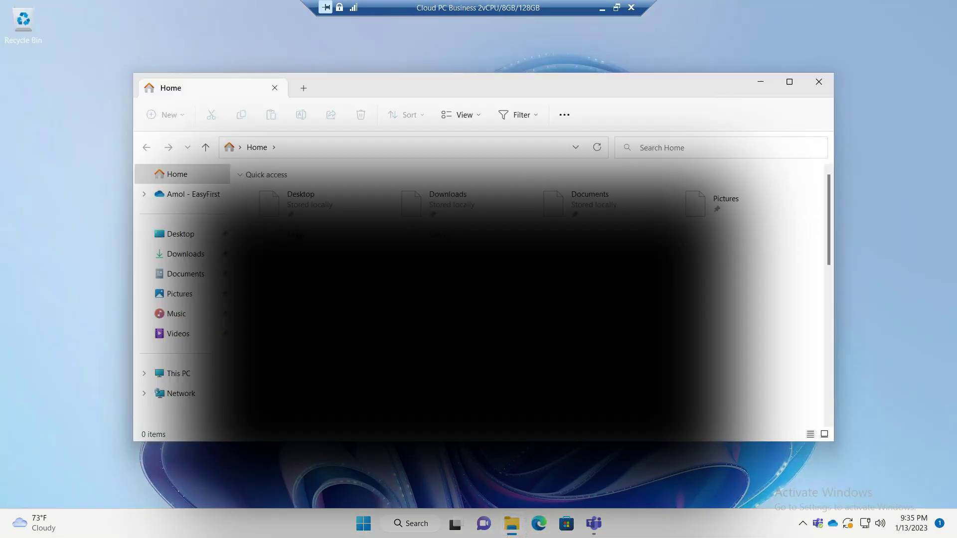
{"action": "left_click", "coordinate": [176, 373]}
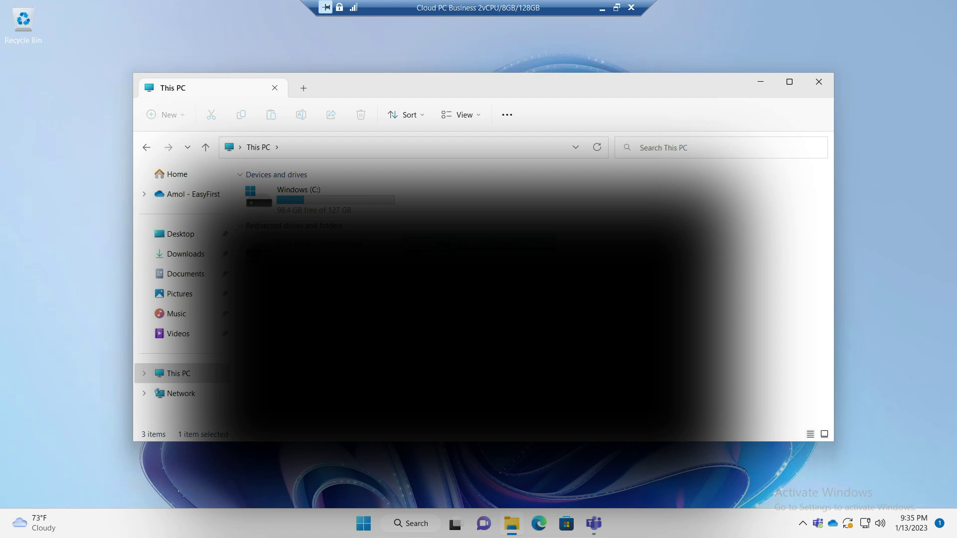
{"action": "key", "text": "Return"}
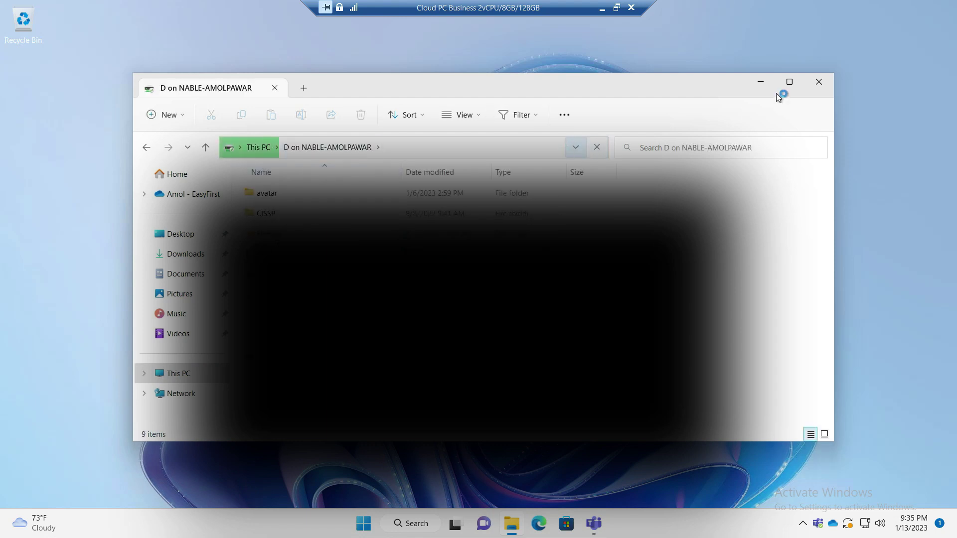
{"action": "left_click", "coordinate": [820, 82]}
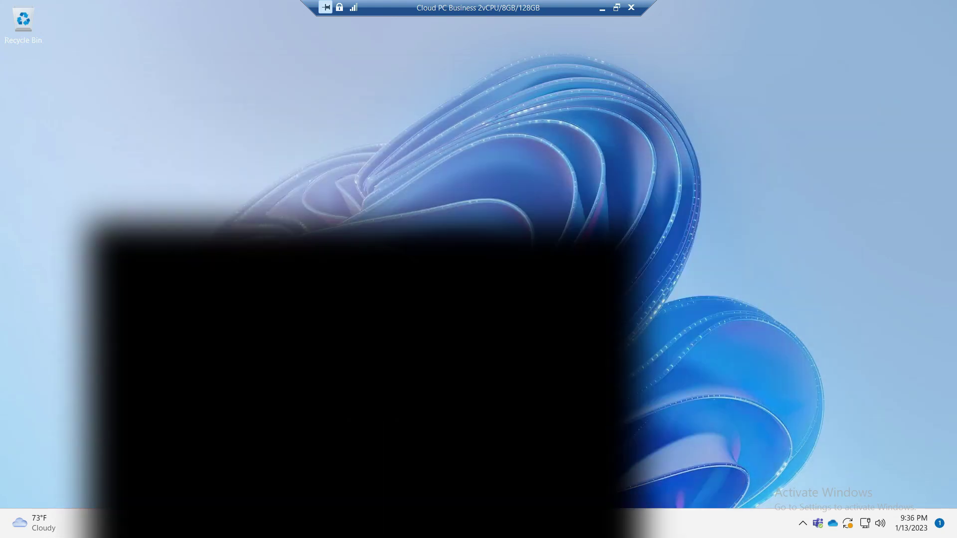
{"action": "key", "text": "super+e"}
{"action": "left_click", "coordinate": [789, 82]}
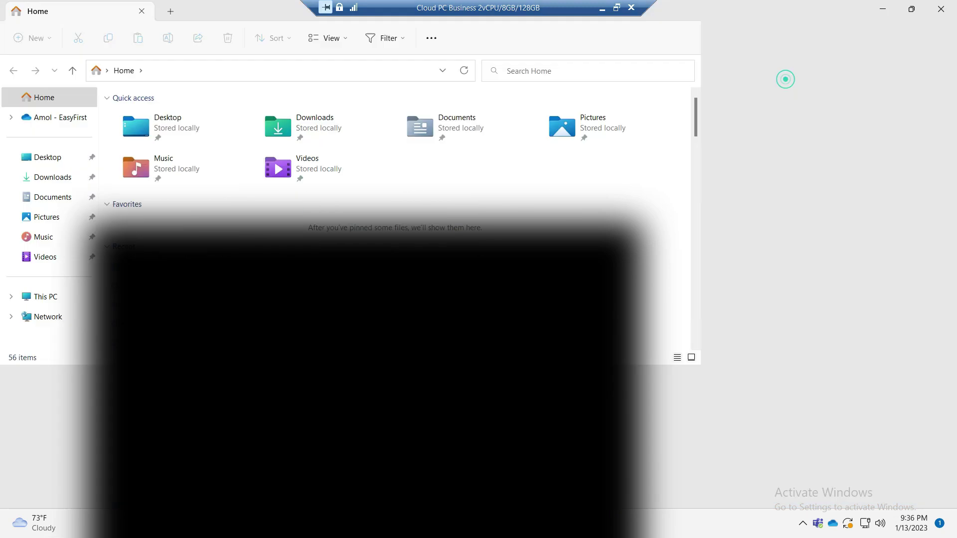
{"action": "left_click", "coordinate": [943, 7]}
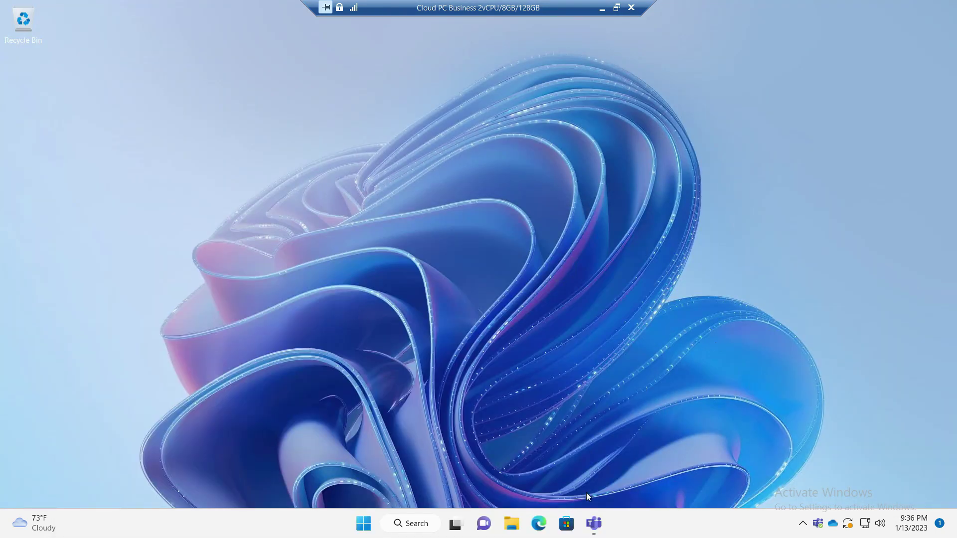
{"action": "left_click", "coordinate": [600, 526]}
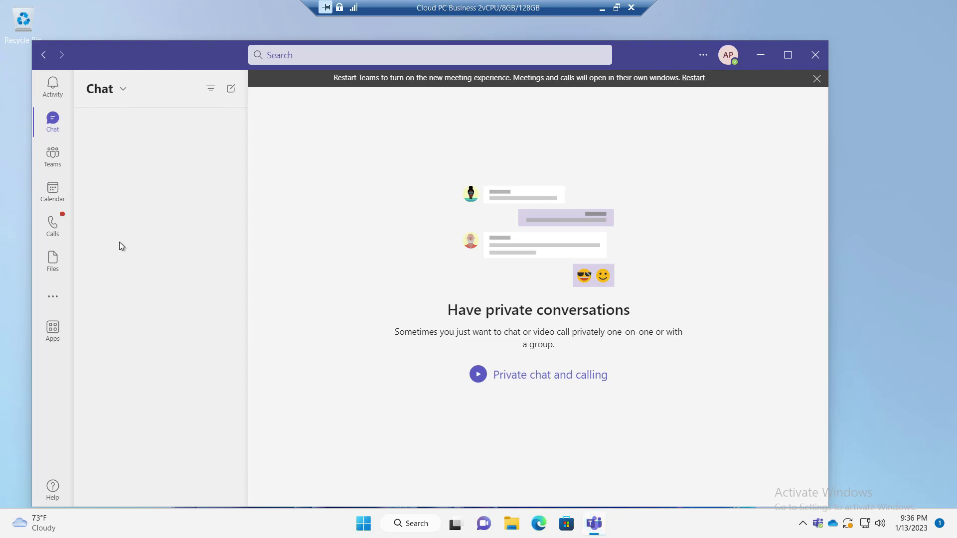
{"action": "left_click", "coordinate": [729, 54]}
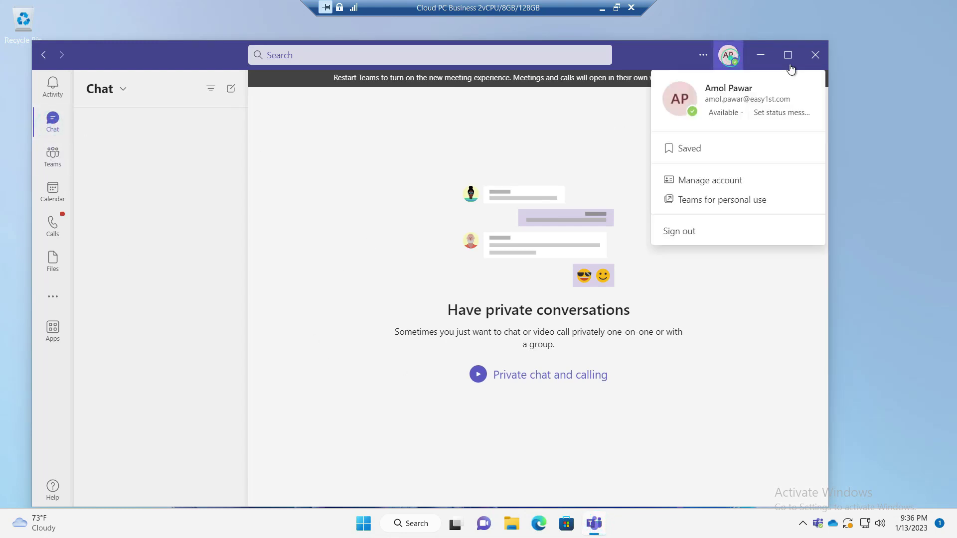
{"action": "left_click", "coordinate": [815, 55]}
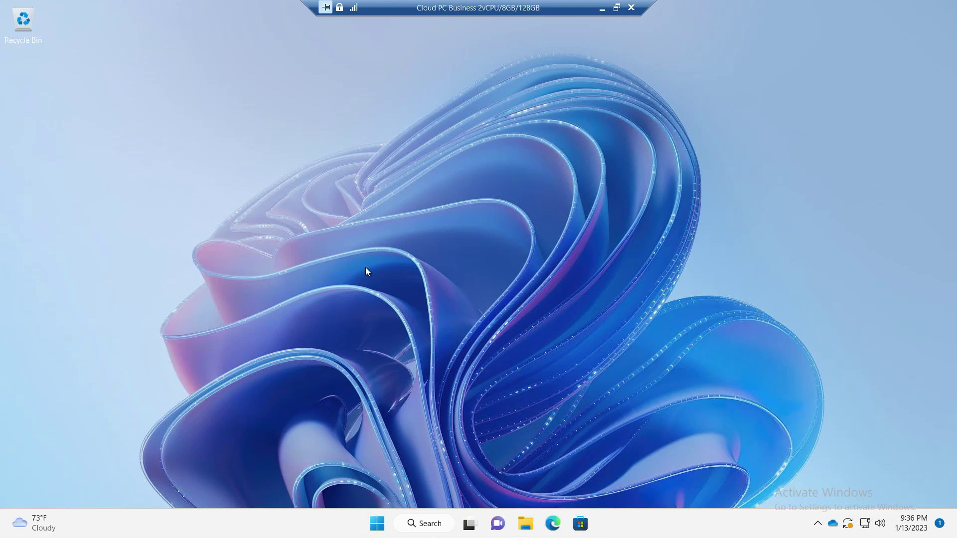
Step: Finish Edge's first-run setup and skip importing browsing data from Google
{"action": "left_click", "coordinate": [311, 309]}
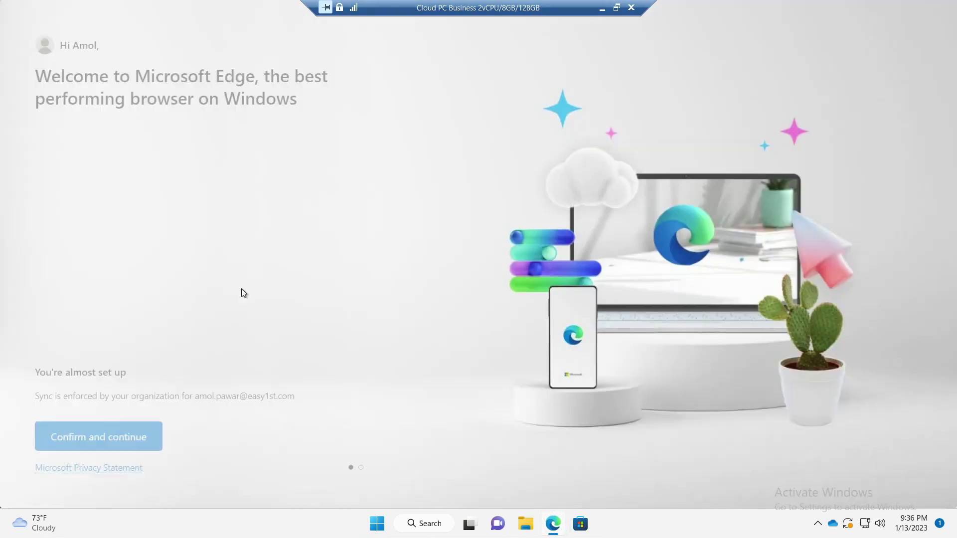
{"action": "left_click", "coordinate": [118, 434]}
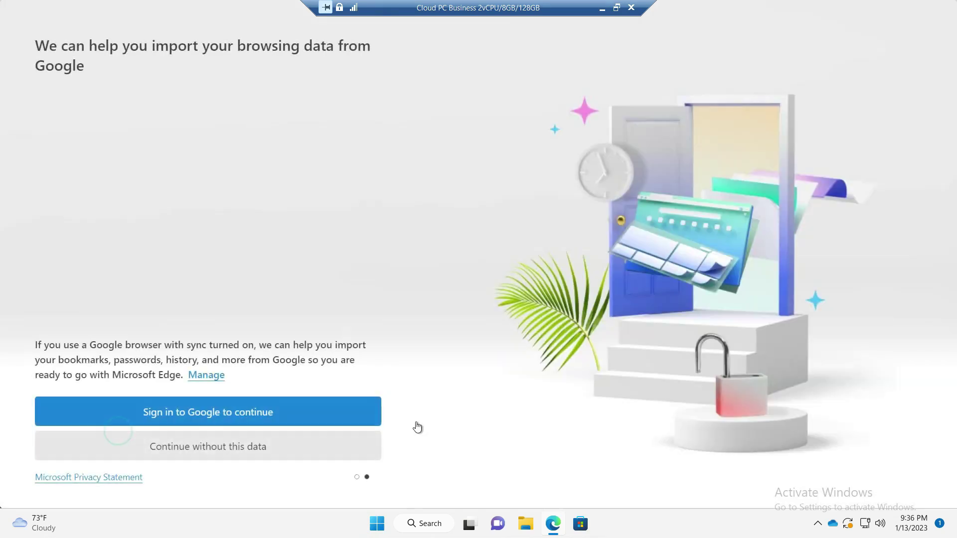
{"action": "left_click", "coordinate": [261, 418]}
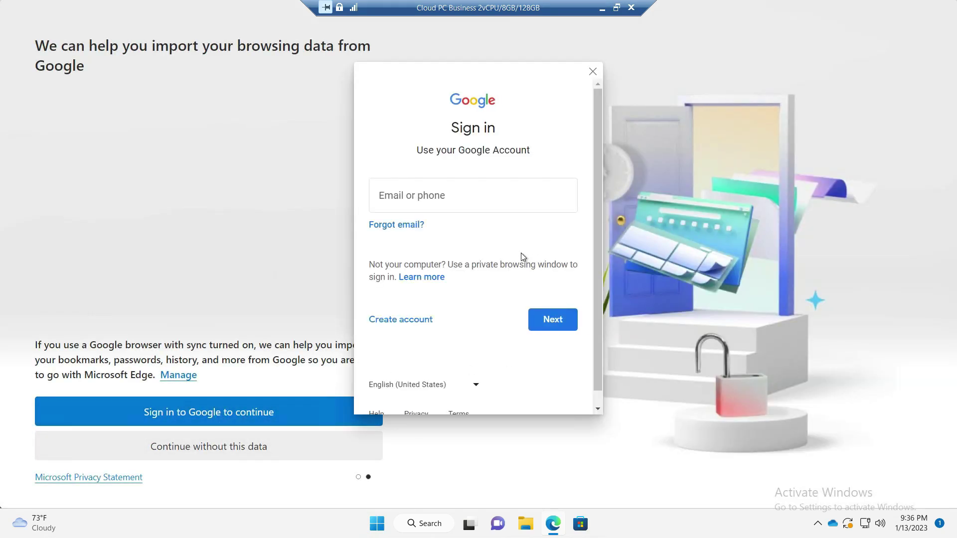
{"action": "left_click", "coordinate": [593, 71]}
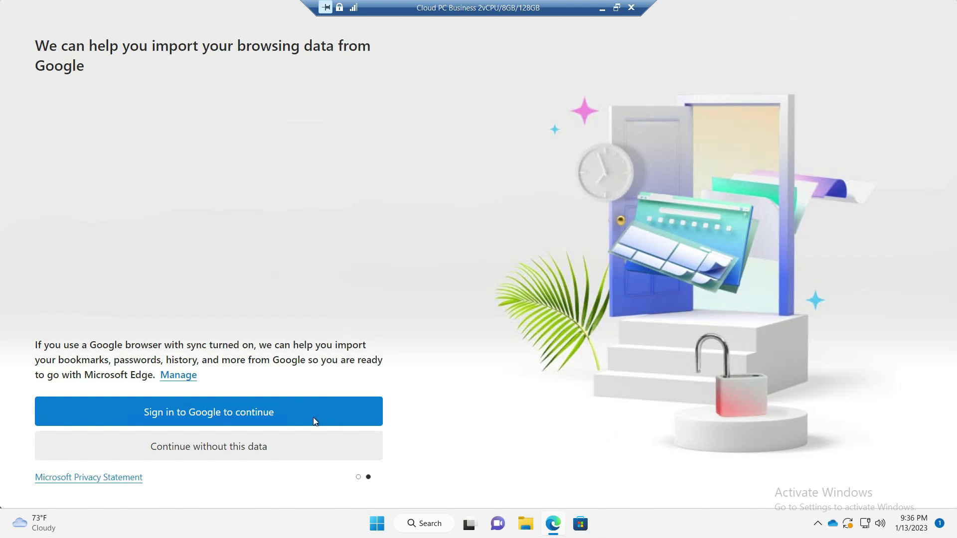
{"action": "left_click", "coordinate": [198, 447]}
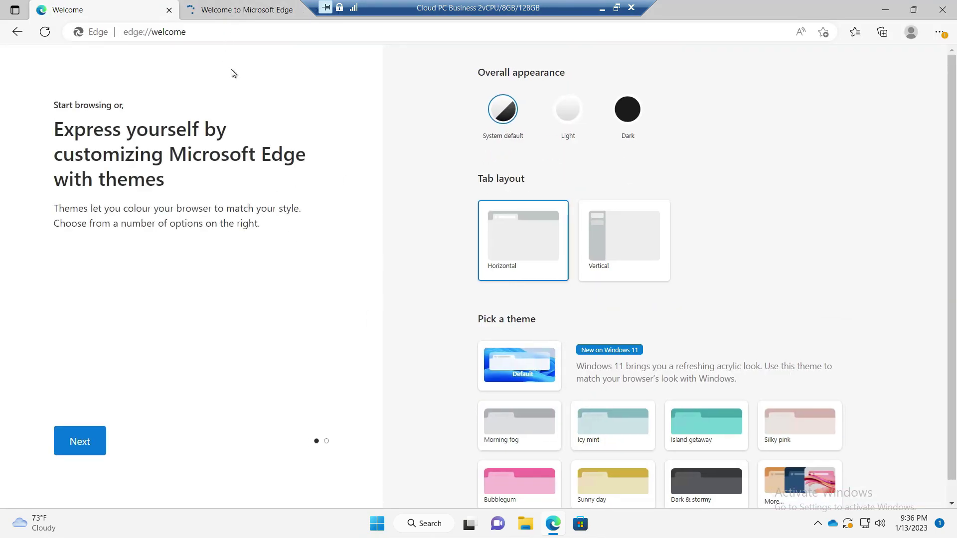
Step: Visit google.com, accept the Chrome suggestion, then close the browser
{"action": "left_click", "coordinate": [166, 32]}
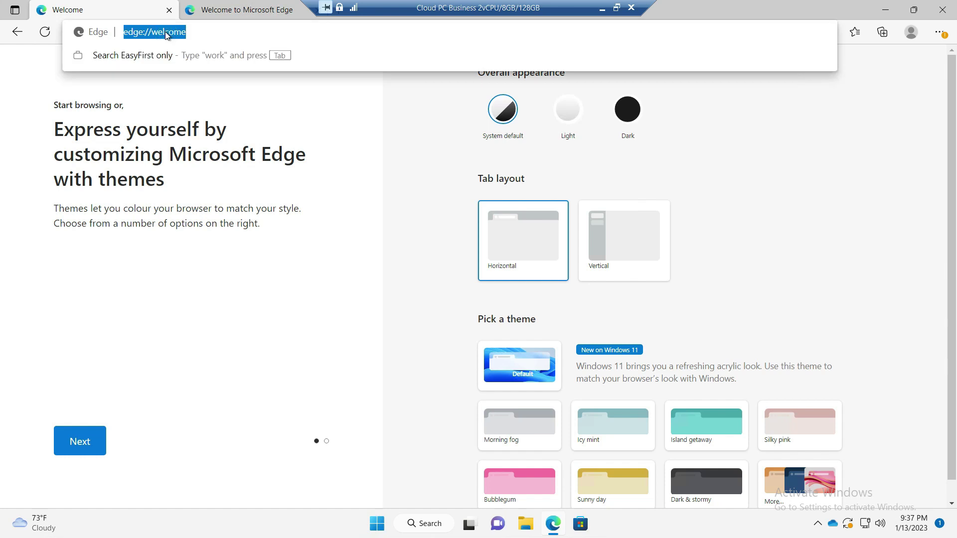
{"action": "type", "text": "google.co"}
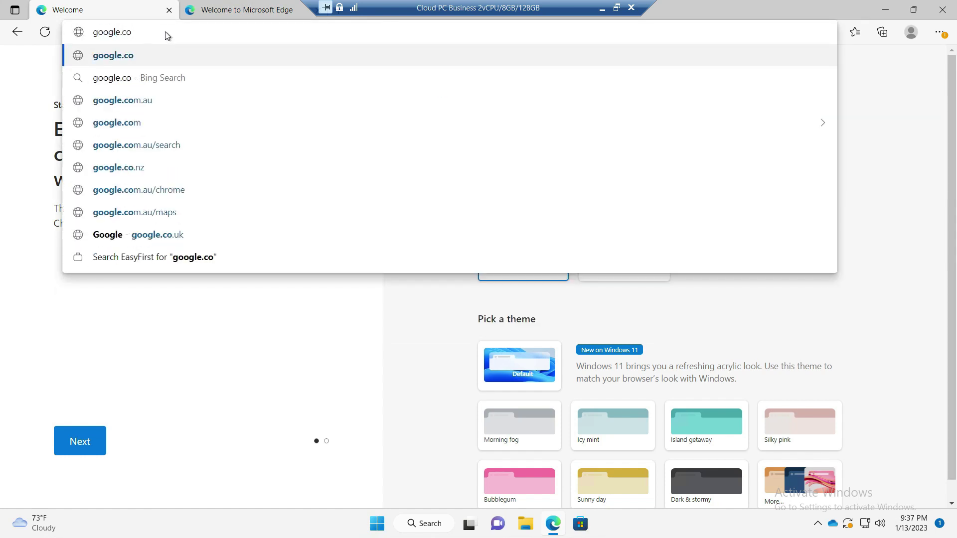
{"action": "type", "text": "m"}
{"action": "key", "text": "Return"}
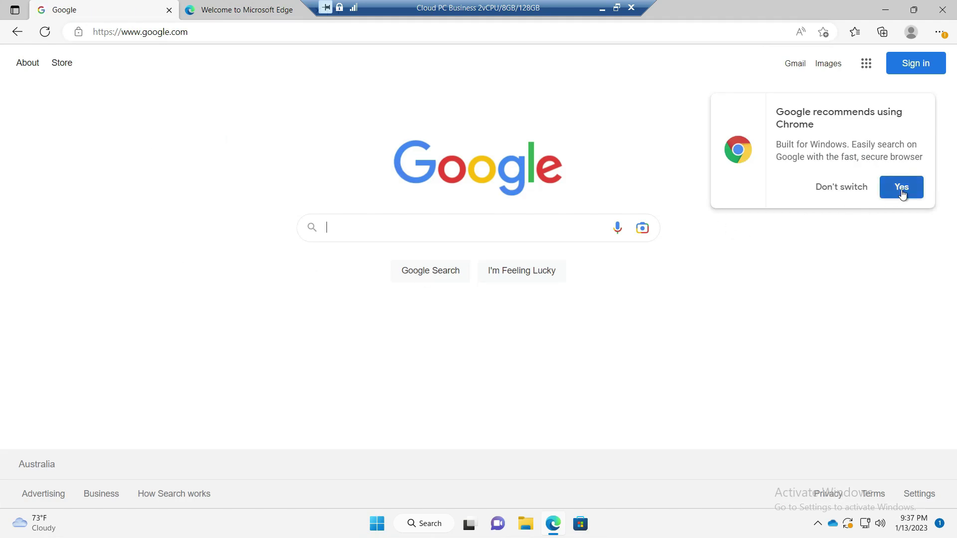
{"action": "left_click", "coordinate": [900, 187]}
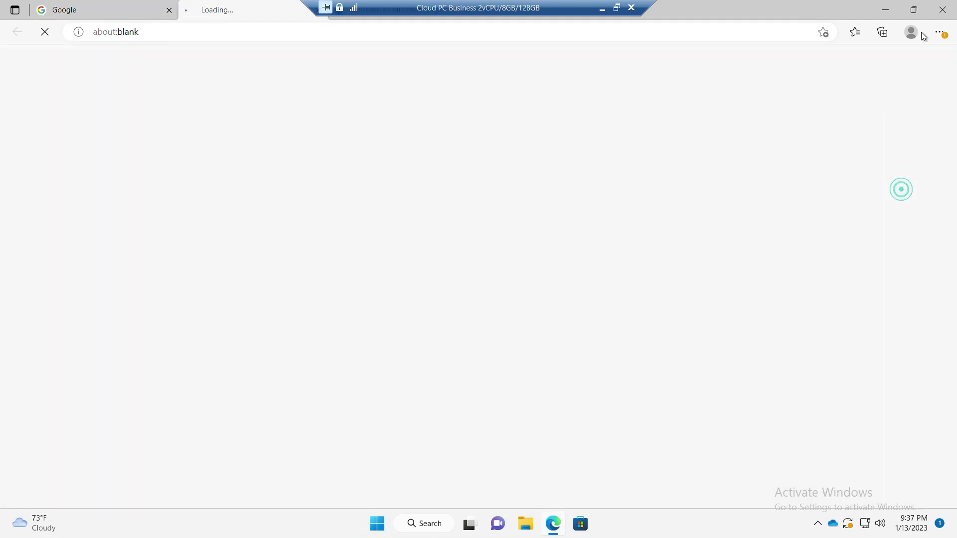
{"action": "left_click", "coordinate": [943, 10]}
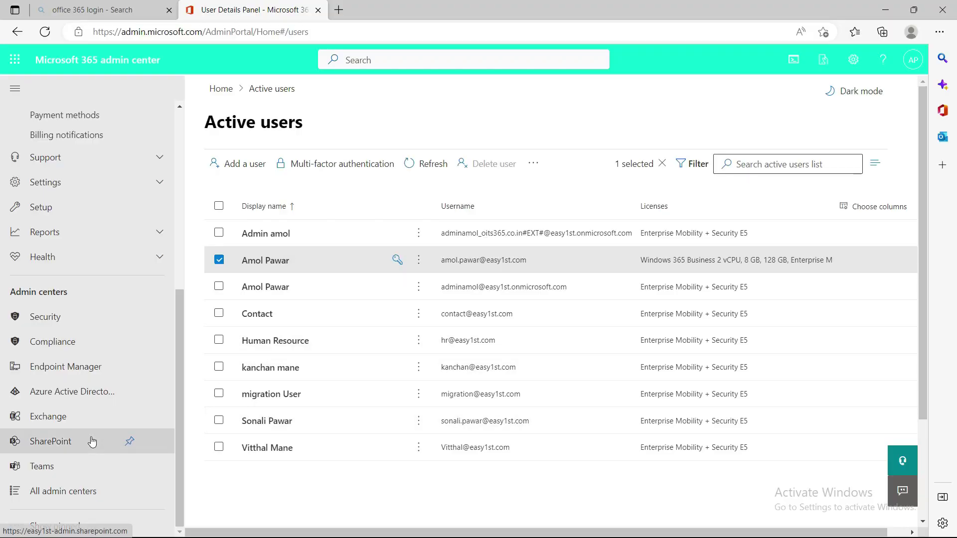
Step: Launch Endpoint Manager from the Admin centers section of the left navigation
{"action": "left_click", "coordinate": [66, 372]}
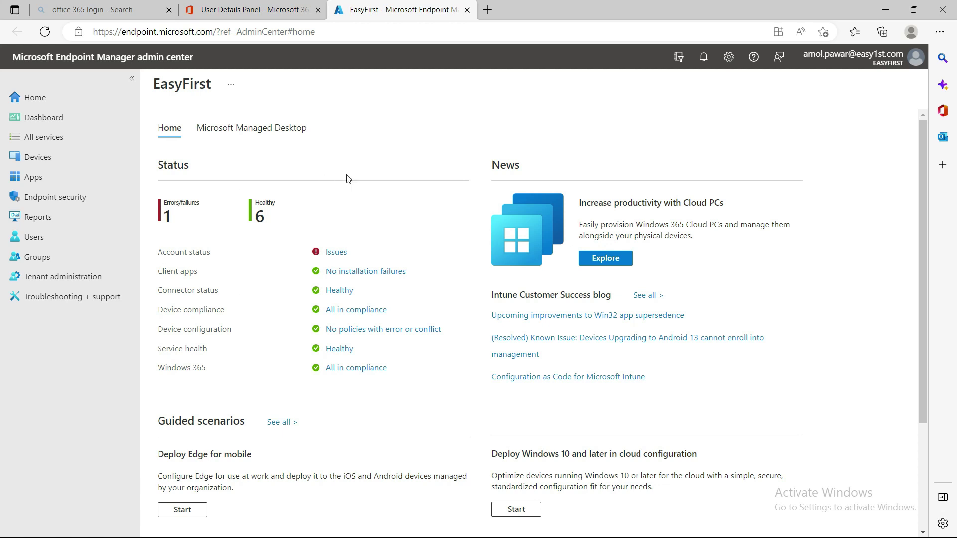
Step: Under Devices, open Windows 365 and view All Cloud PCs, then the empty Provisioning policies
{"action": "left_click", "coordinate": [48, 161]}
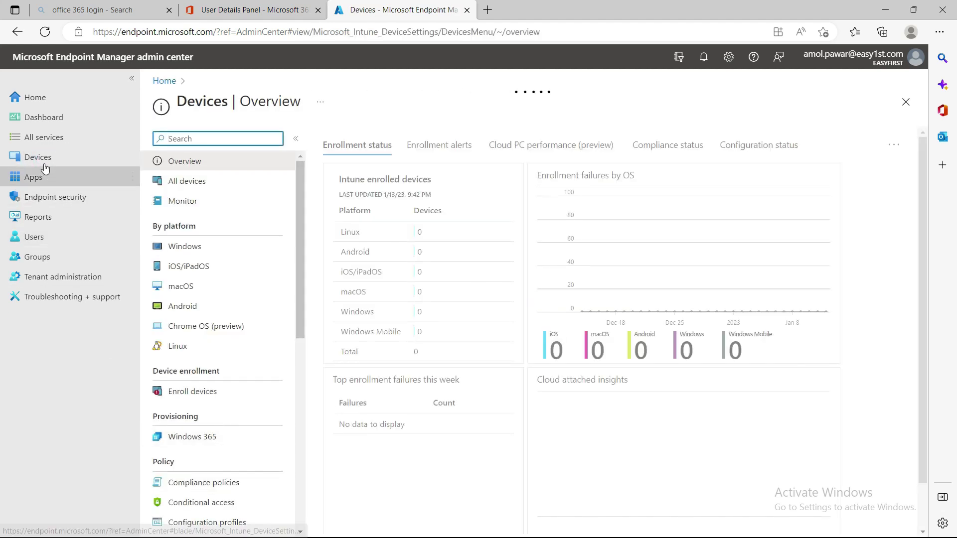
{"action": "left_click", "coordinate": [199, 438]}
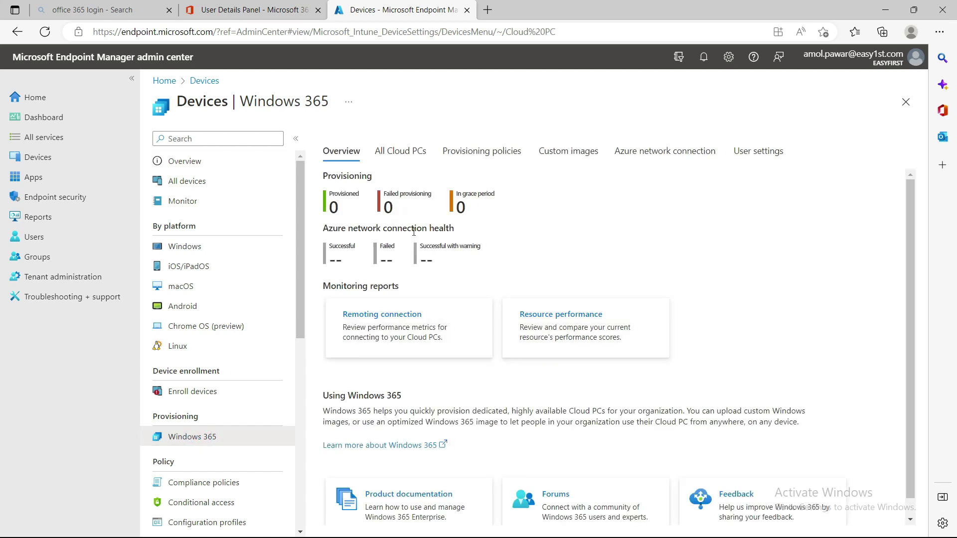
{"action": "left_click", "coordinate": [398, 151]}
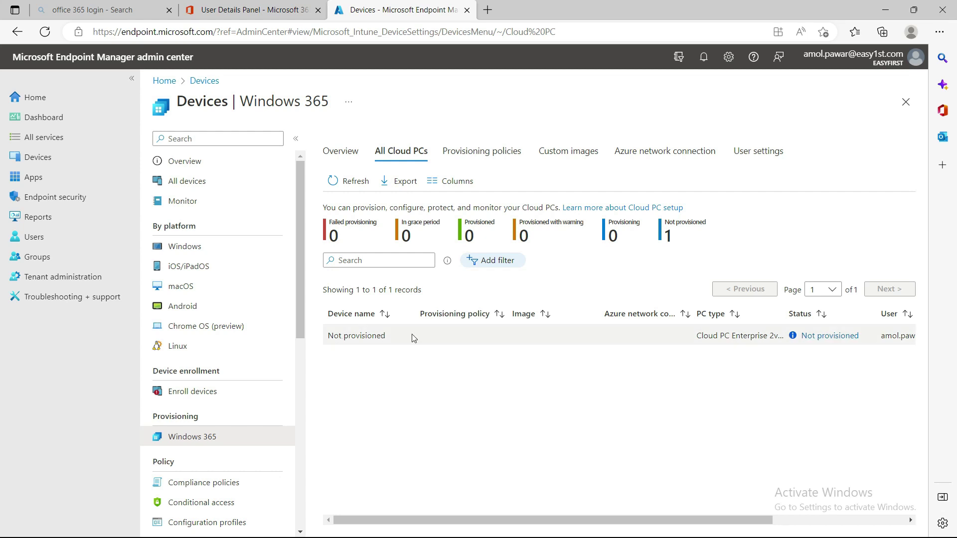
{"action": "left_click", "coordinate": [468, 152]}
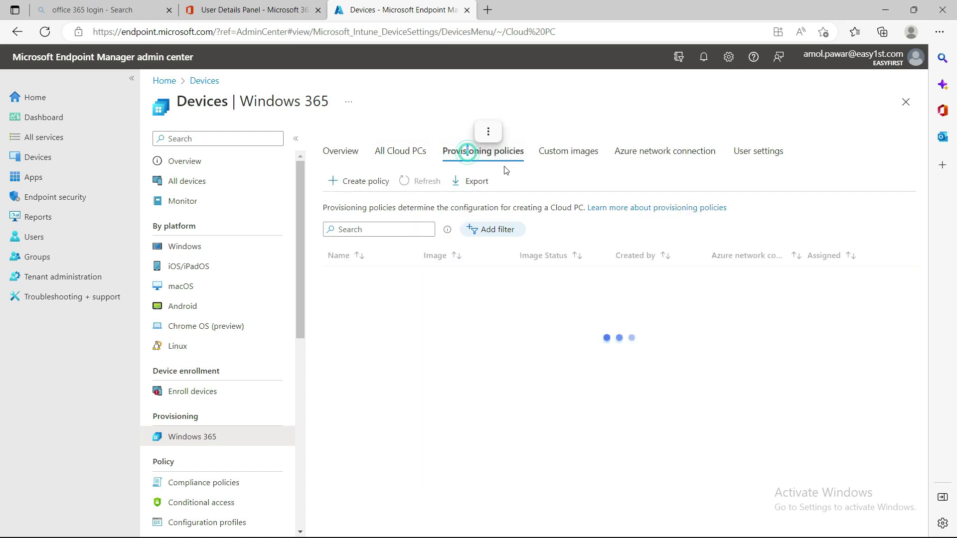
{"action": "left_click", "coordinate": [356, 183]}
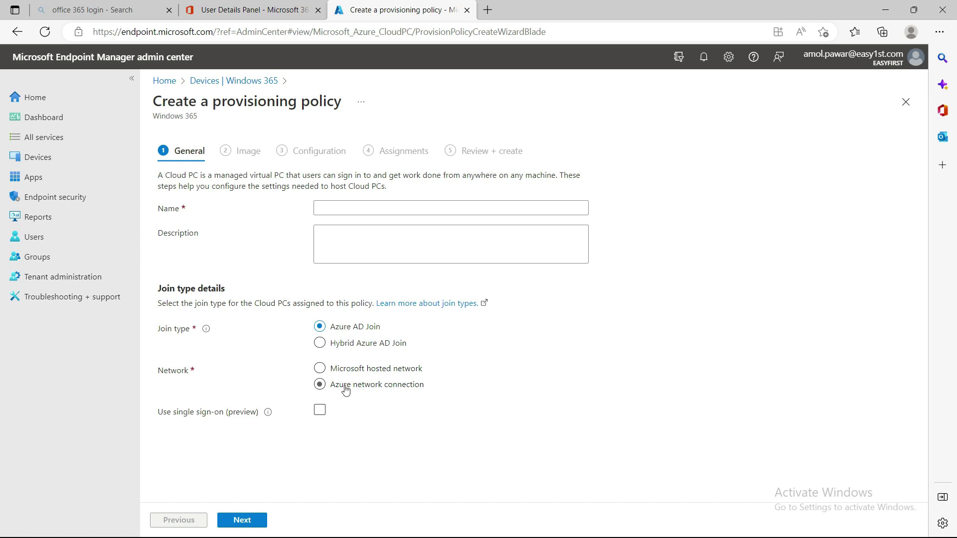
{"action": "left_click", "coordinate": [325, 370]}
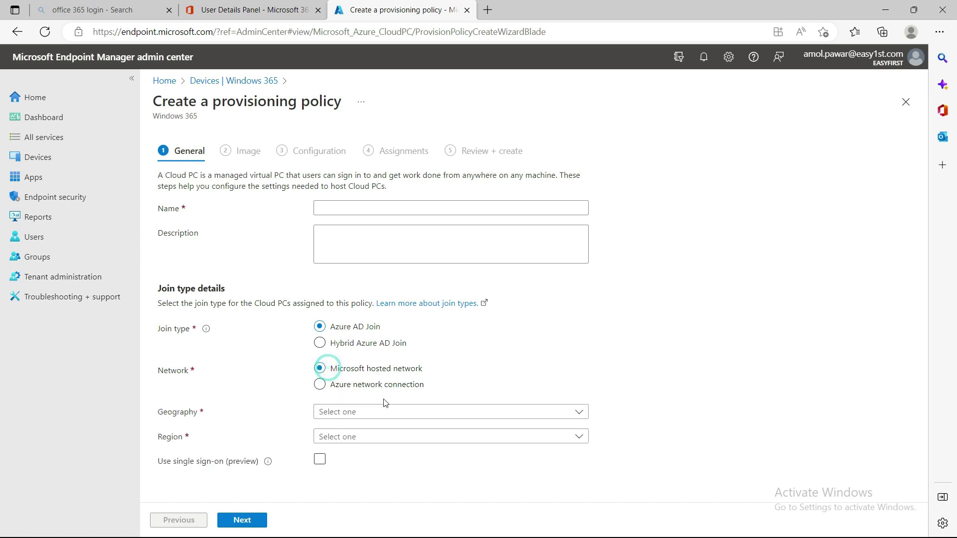
{"action": "left_click", "coordinate": [410, 411]}
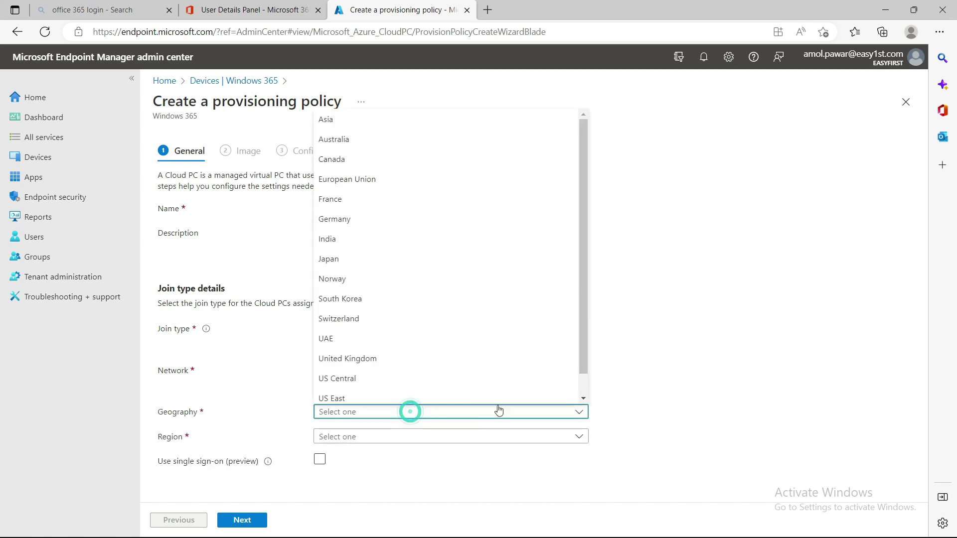
{"action": "left_click", "coordinate": [742, 409]}
{"action": "left_click", "coordinate": [340, 385]}
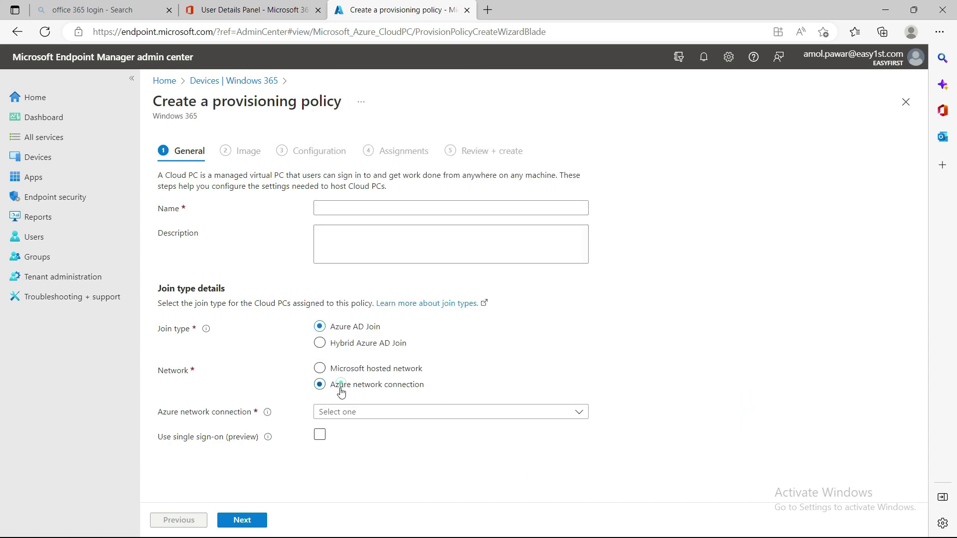
{"action": "left_click", "coordinate": [524, 415]}
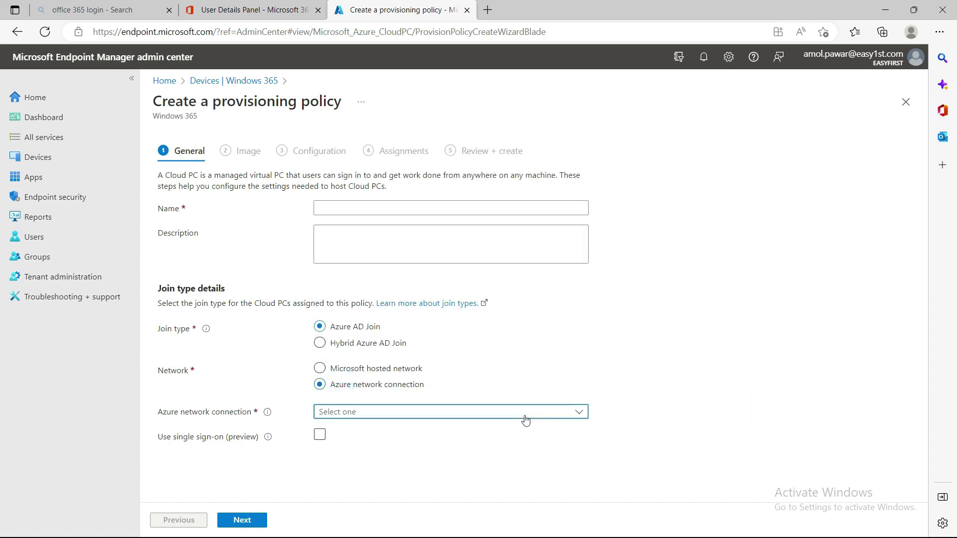
{"action": "left_click", "coordinate": [437, 431]}
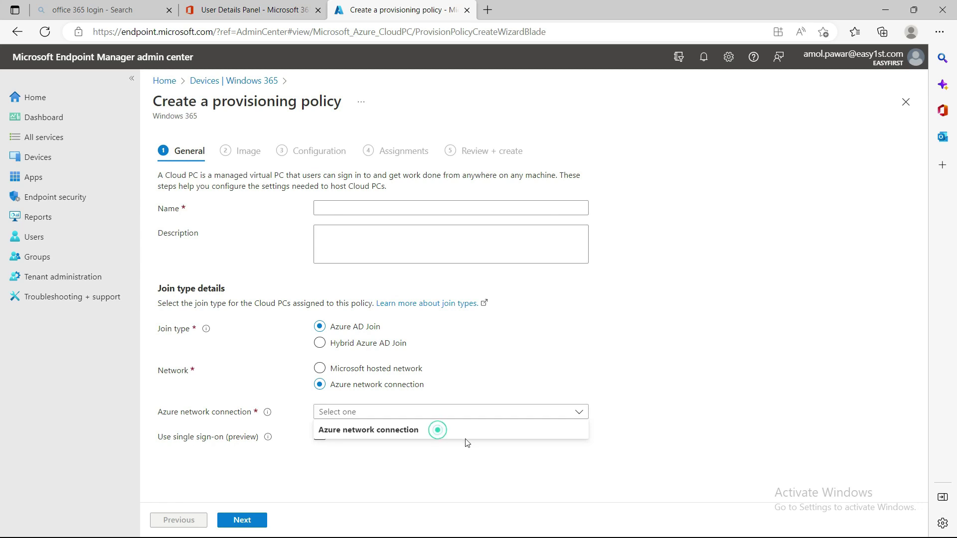
{"action": "left_click", "coordinate": [424, 434]}
{"action": "left_click", "coordinate": [699, 389]}
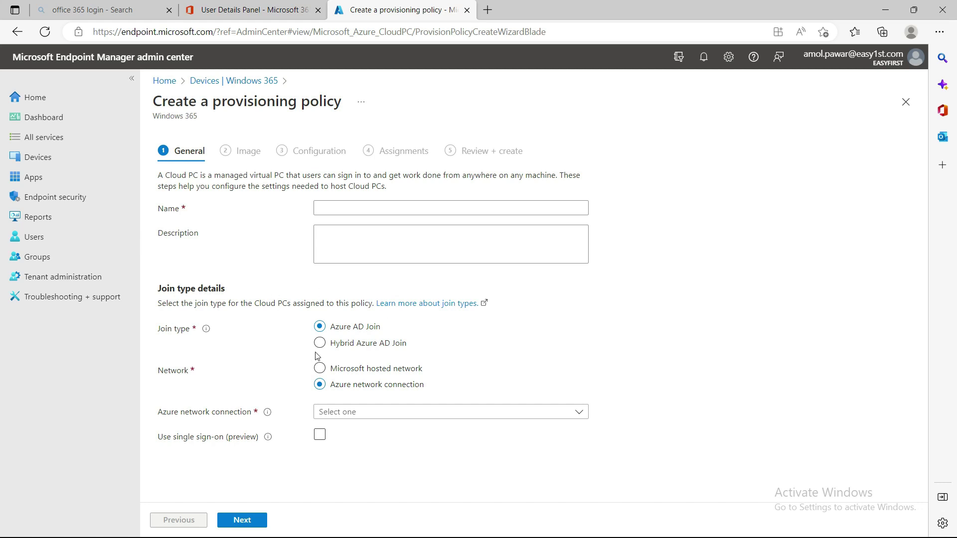
{"action": "left_click", "coordinate": [234, 80]}
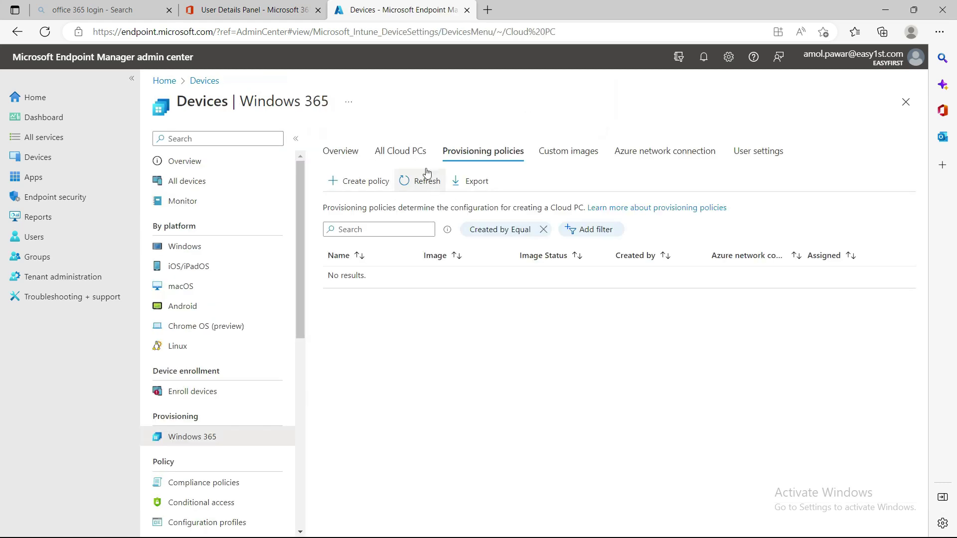
Step: View the Windows 365 Custom images tab, then the Azure network connection tab, both empty
{"action": "left_click", "coordinate": [588, 159]}
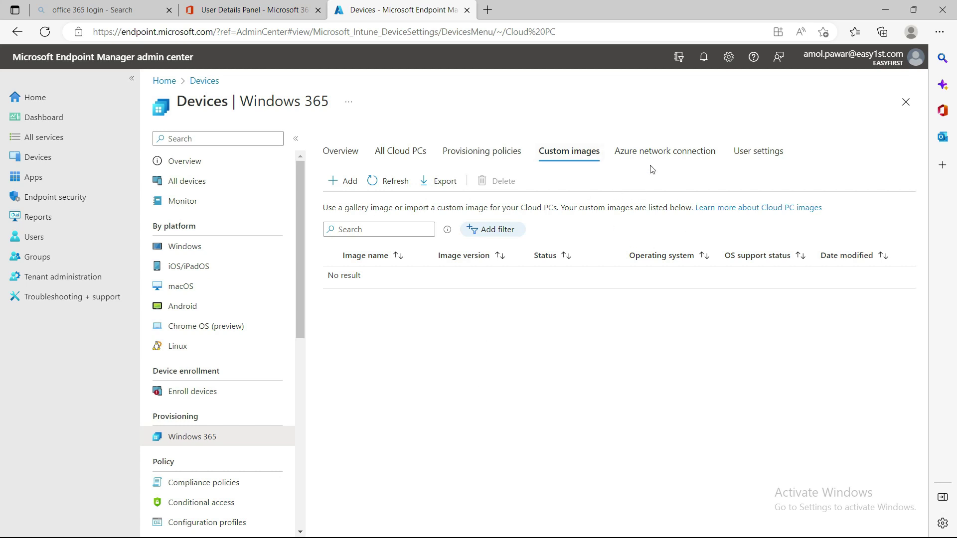
{"action": "left_click", "coordinate": [679, 151]}
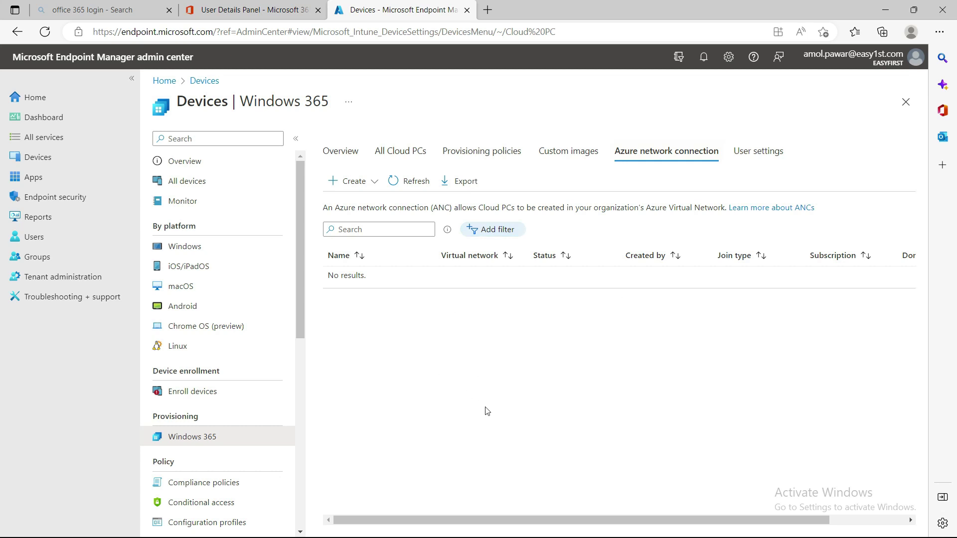
{"action": "left_click", "coordinate": [209, 437]}
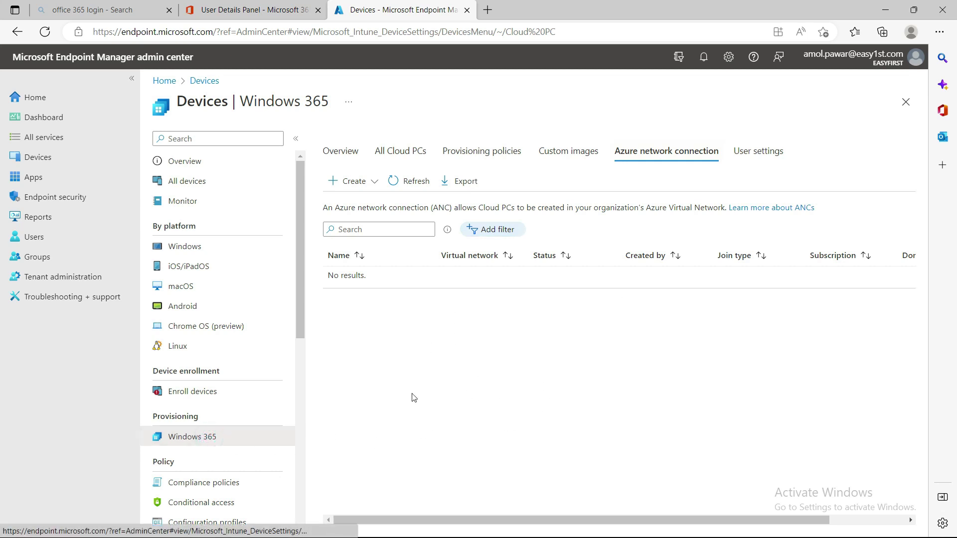